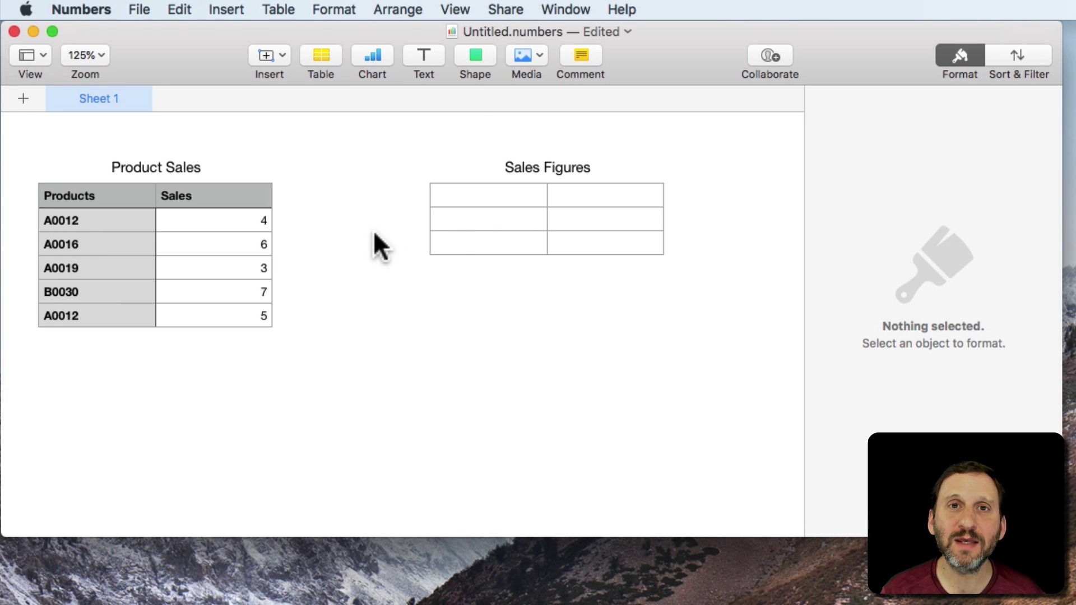
Enter =SUMIF(Product Sales column A, "A0012", Sales) in Sales Figures B1, giving 9.
left_click(595, 196)
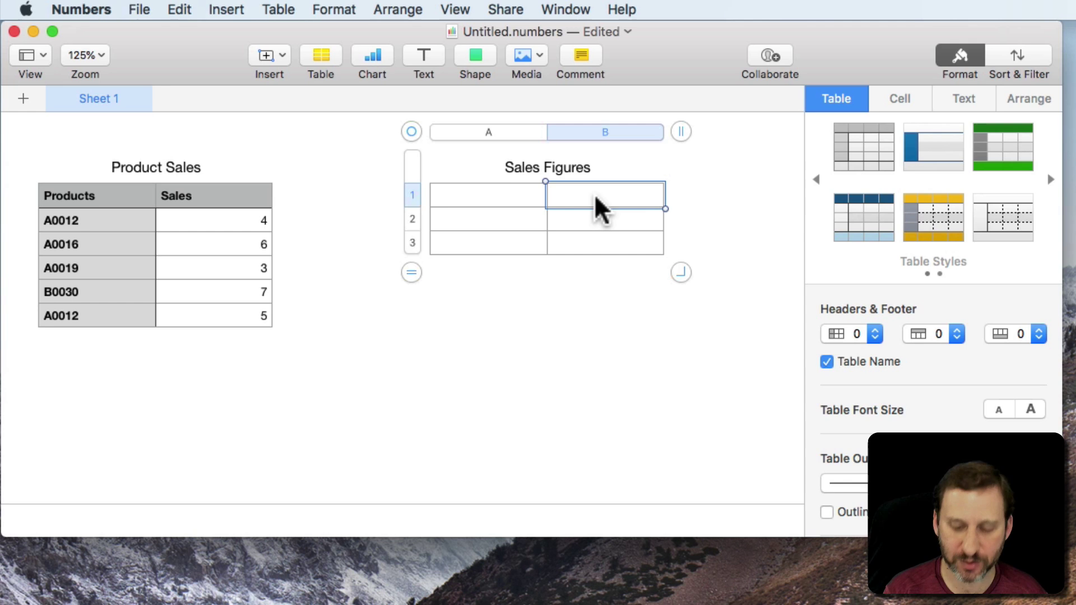
key("equal")
type("SUM")
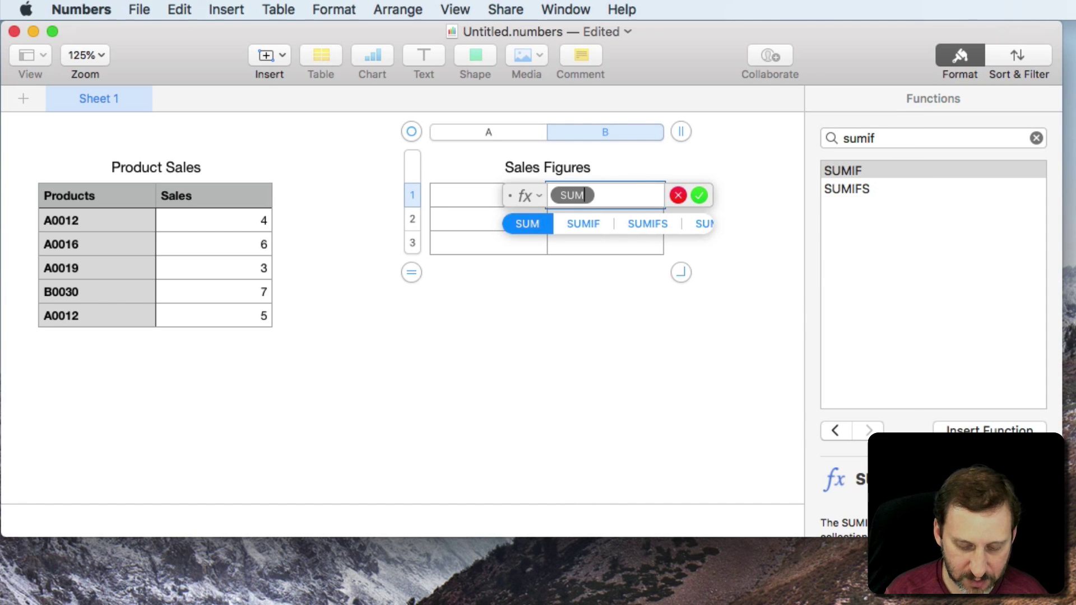
type("IF")
key("Return")
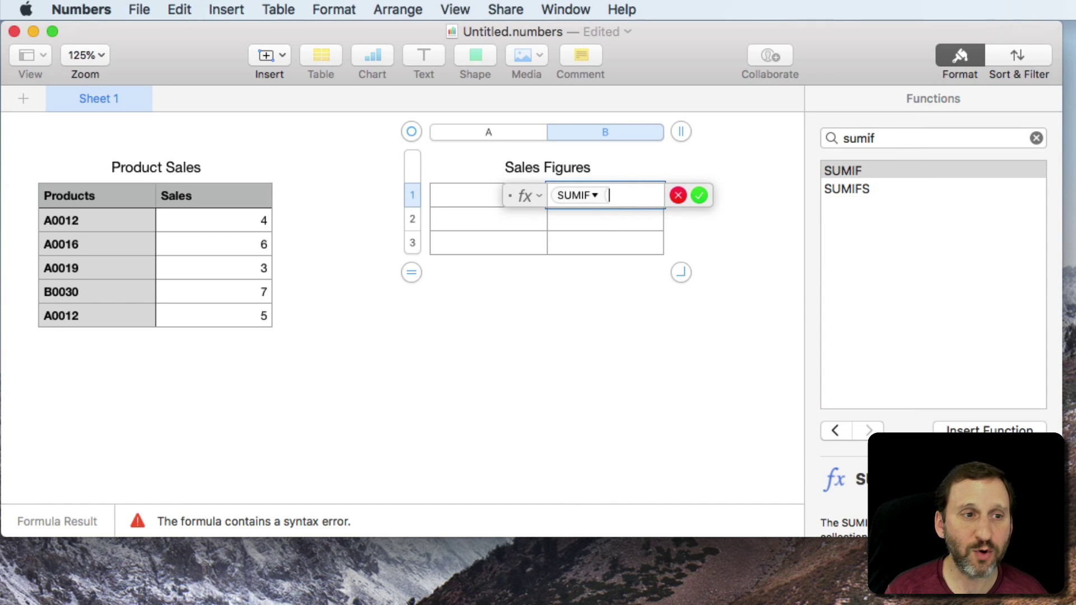
left_click(107, 132)
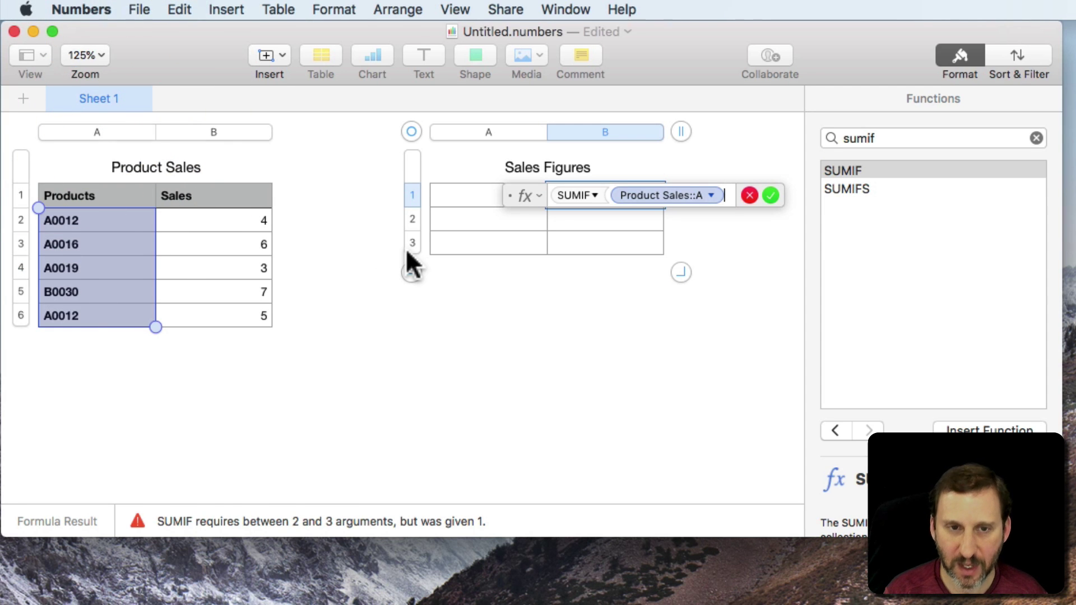
type(",")
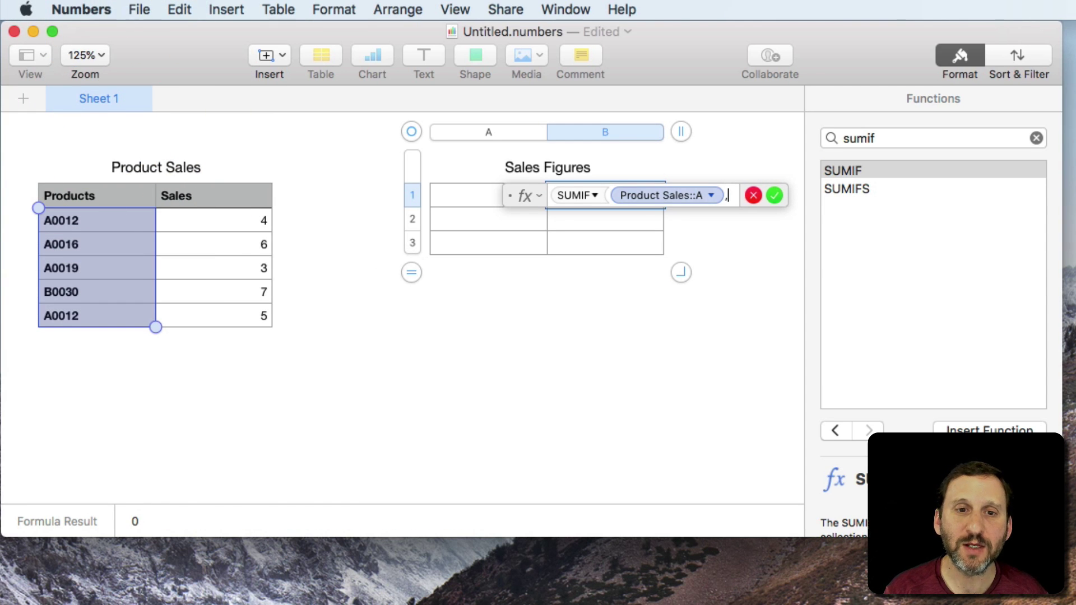
type("\"A--12")
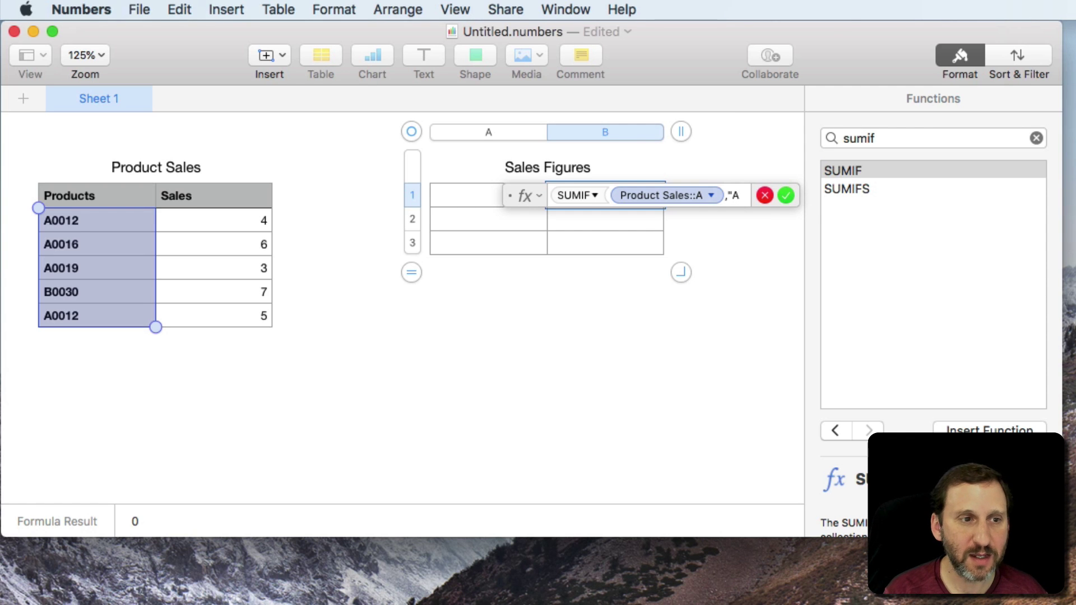
key("BackSpace")
key("BackSpace")
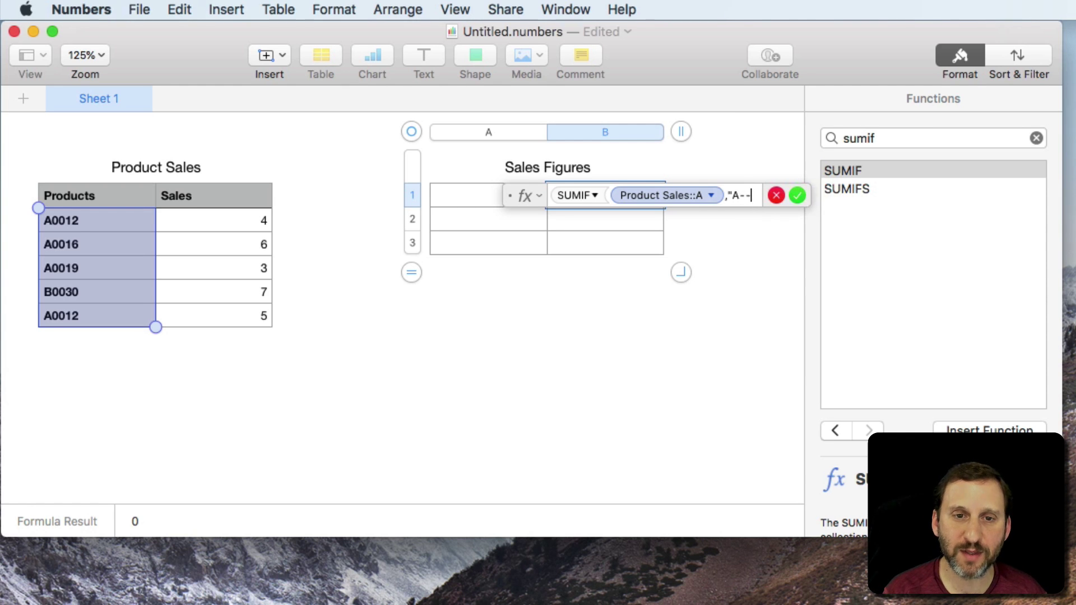
key("BackSpace")
key("BackSpace")
type("0012\"")
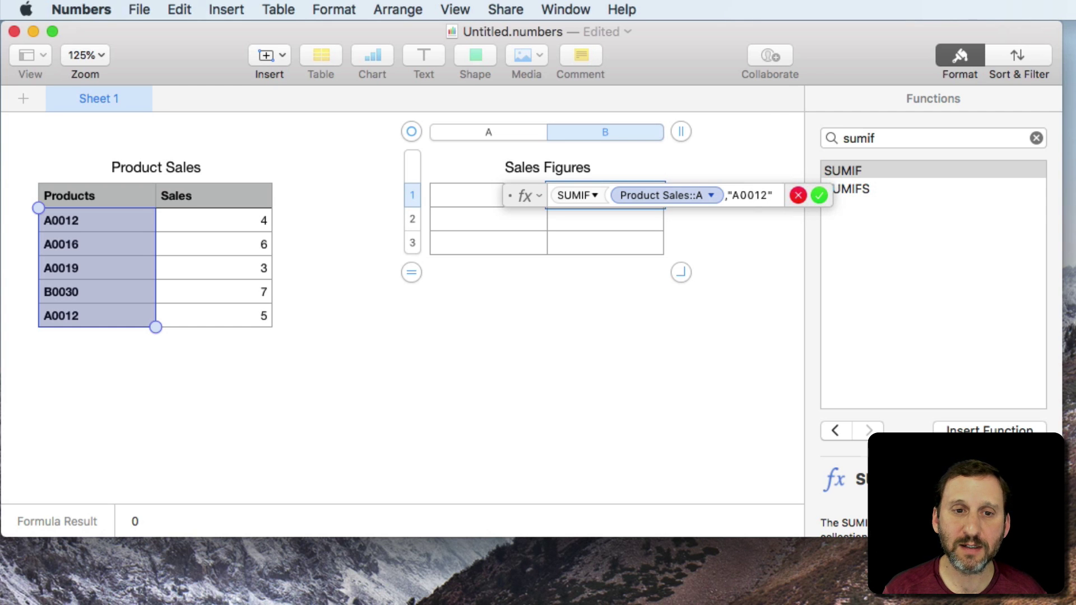
type(",")
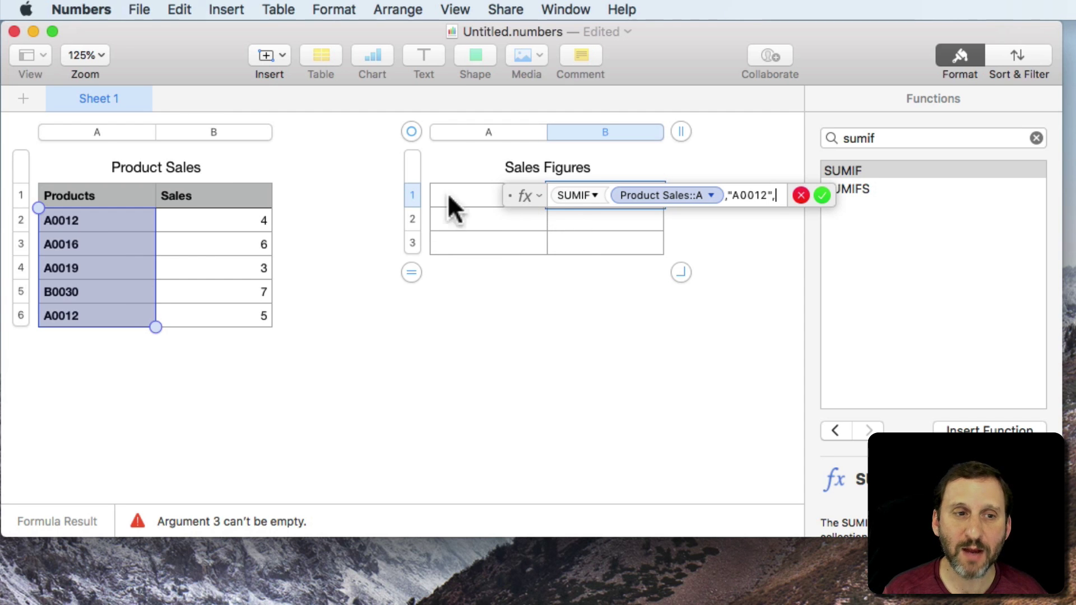
left_click(208, 131)
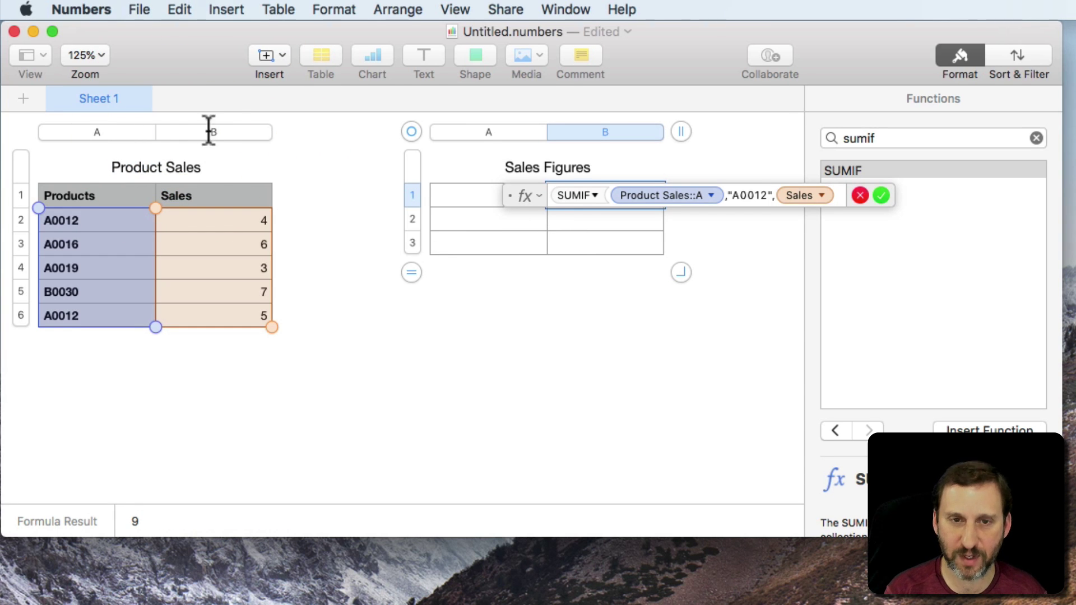
key("Return")
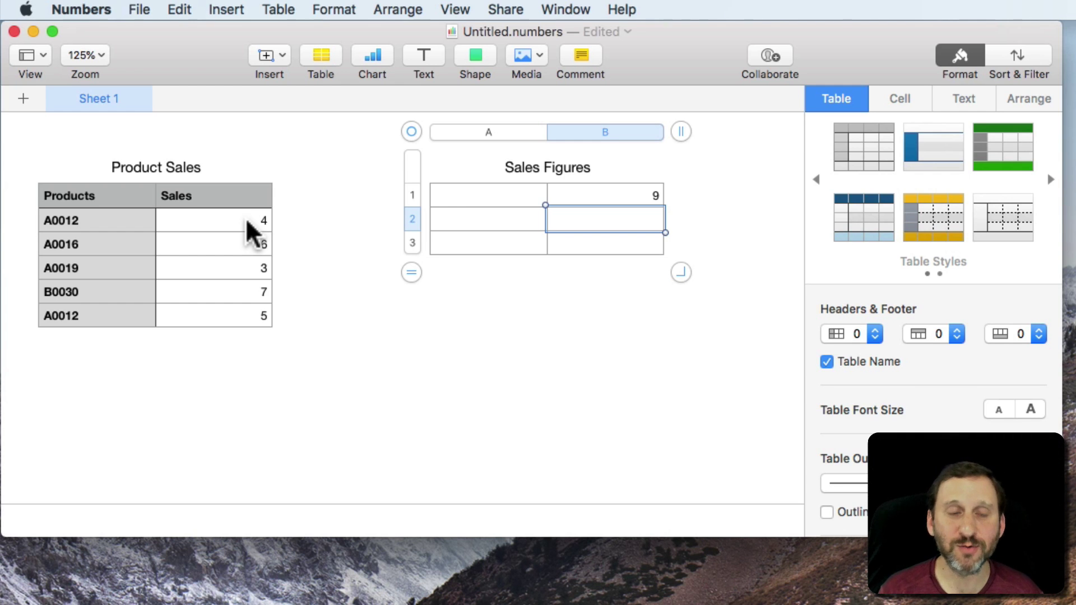
Edit the B1 criterion from "A0012" to "A00??" so the total becomes 18.
double_click(580, 190)
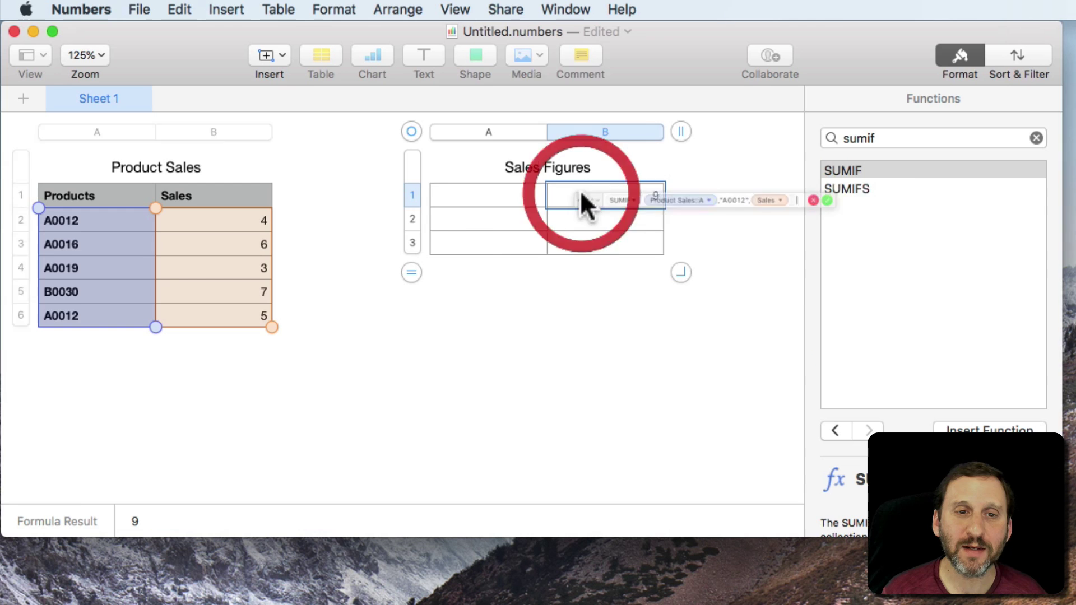
left_click(754, 195)
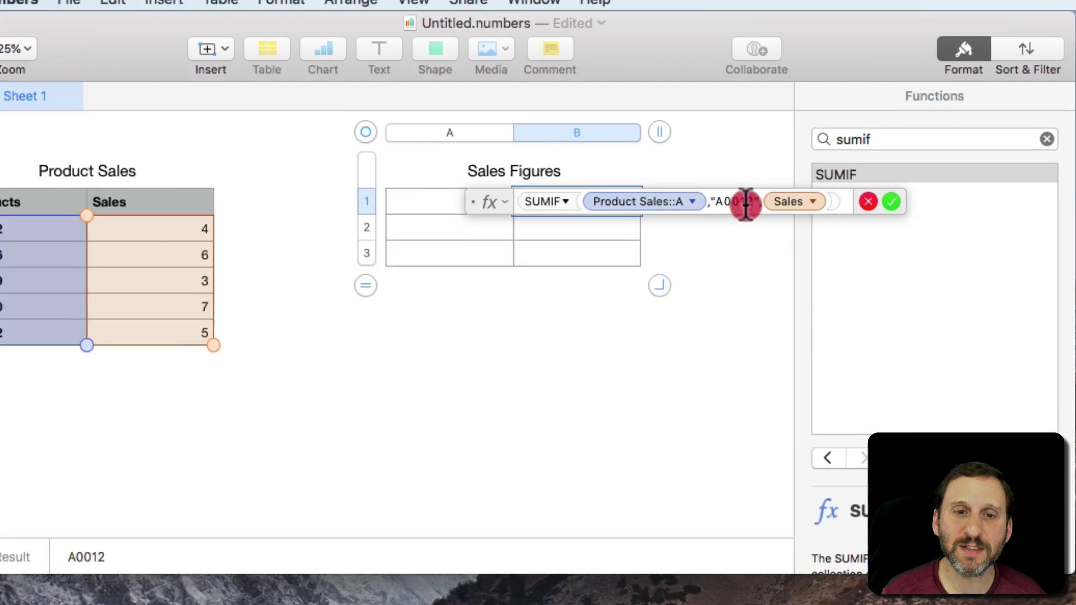
left_click_drag(765, 197, 753, 197)
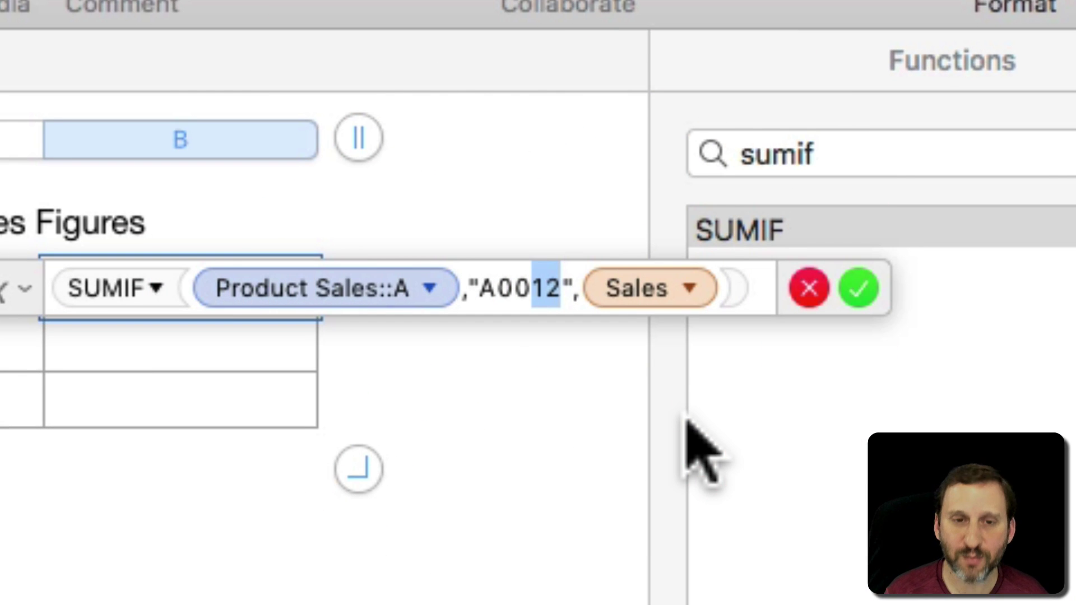
type("??")
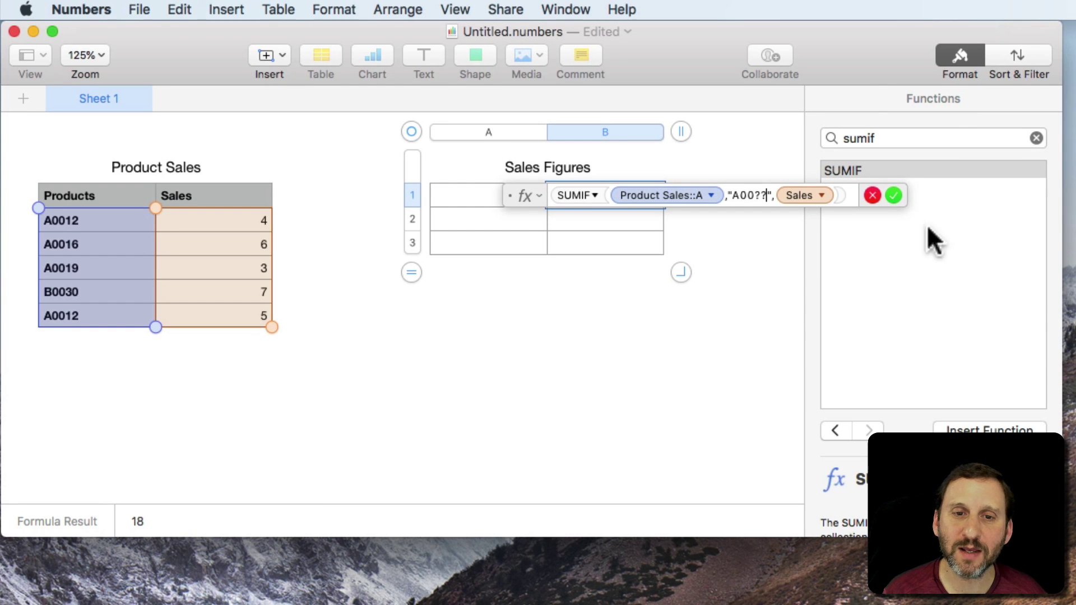
left_click(892, 197)
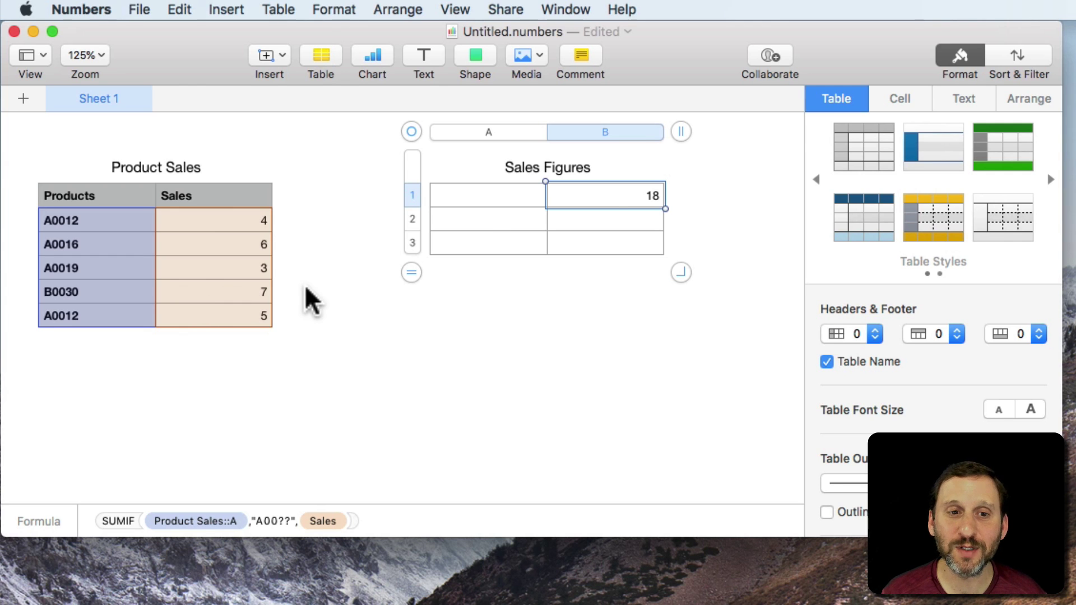
Rewrite the B1 criterion from "A00??" to "A????", then shorten it to "A*".
double_click(630, 196)
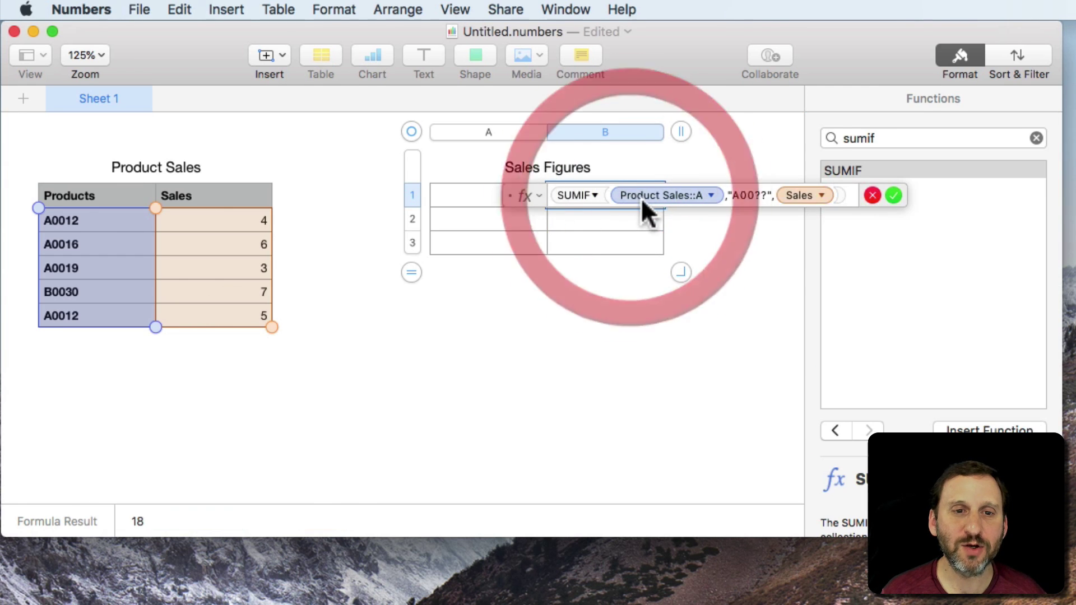
left_click(740, 193)
left_click_drag(635, 260, 650, 260)
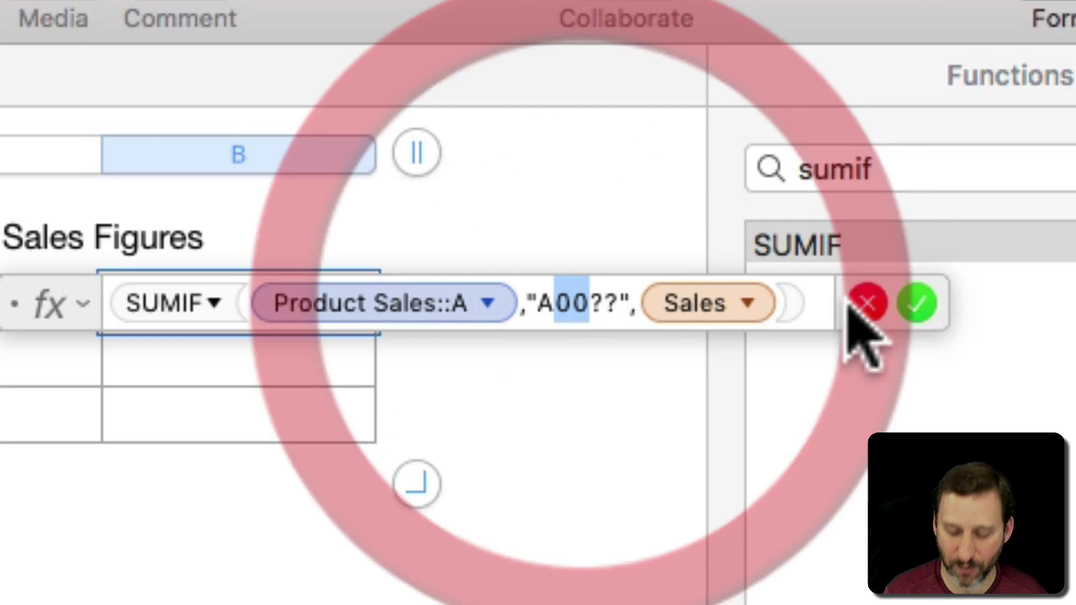
type("??")
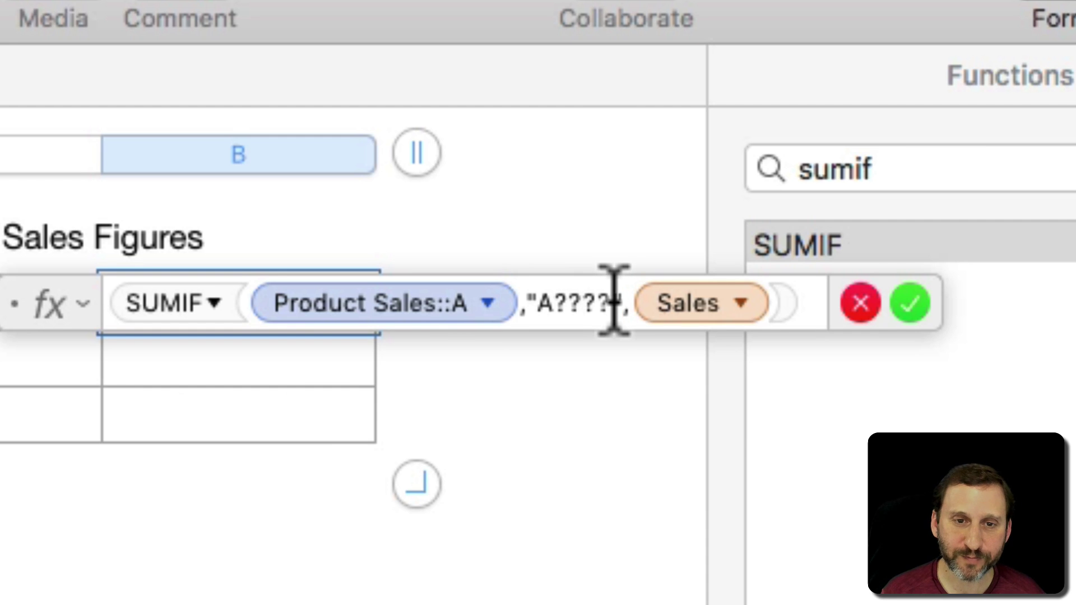
left_click_drag(612, 303, 555, 303)
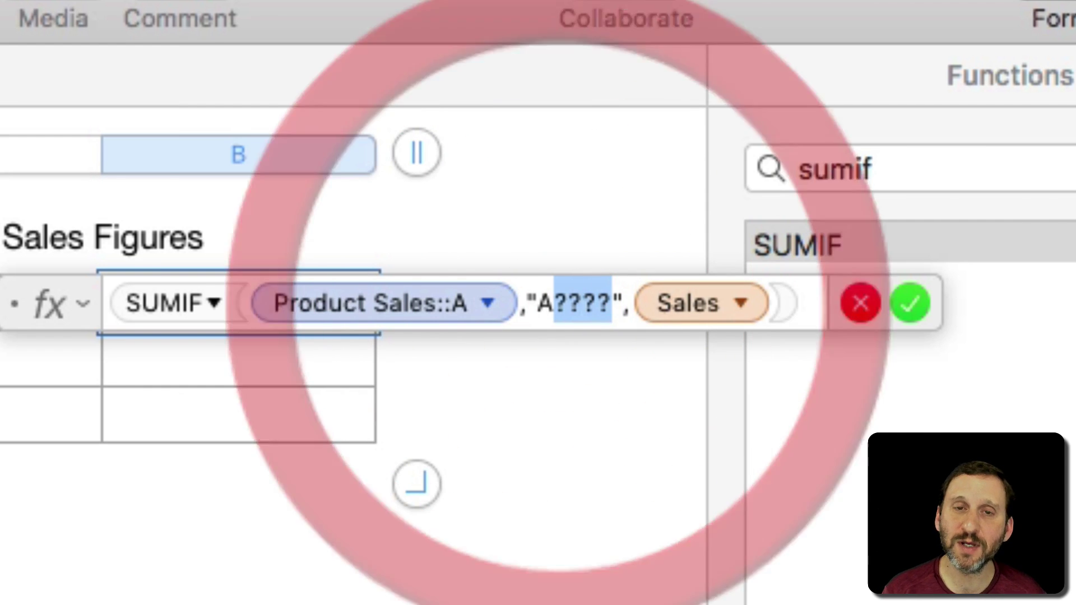
type("*")
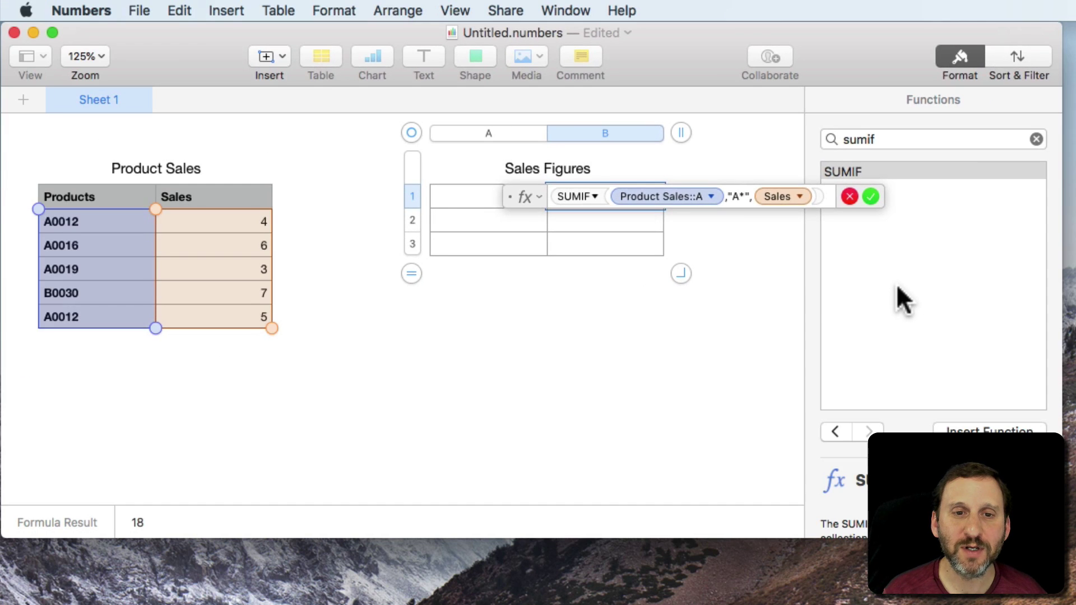
key("Return")
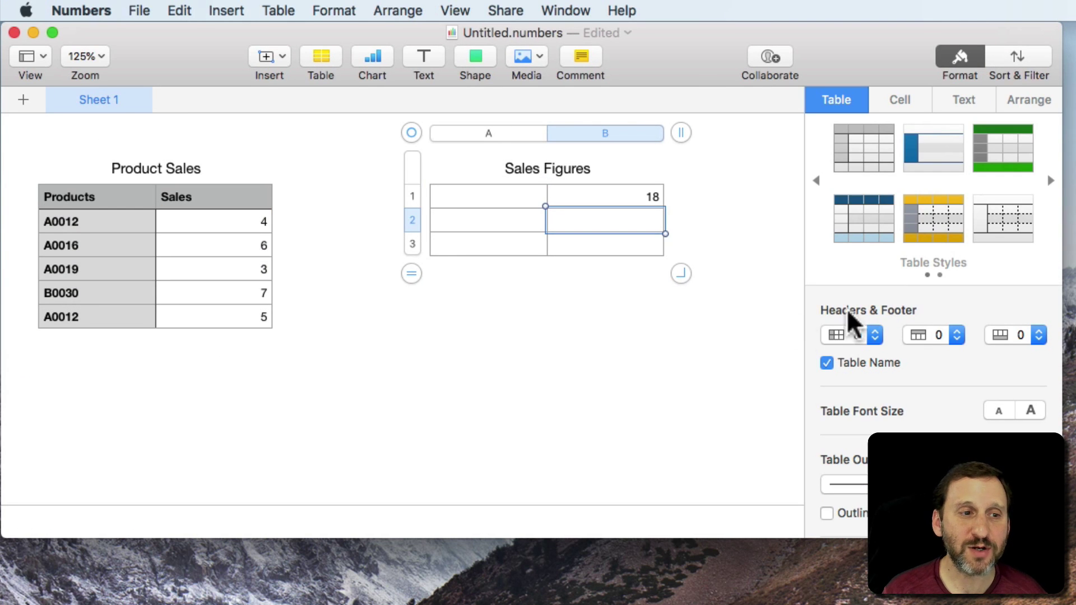
left_click(73, 245)
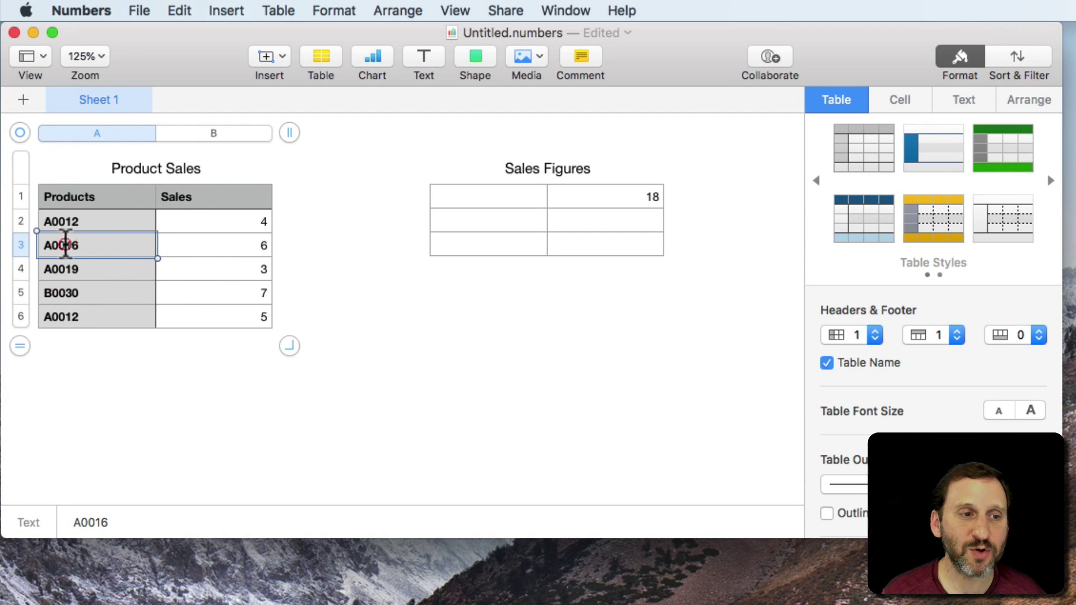
left_click(57, 245)
key("BackSpace")
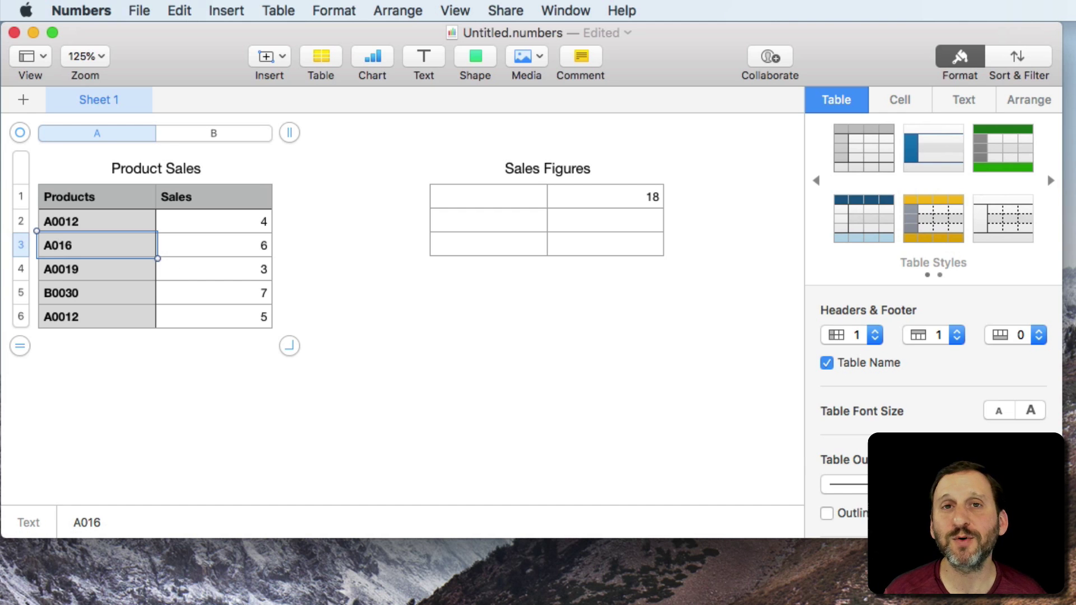
key("Return")
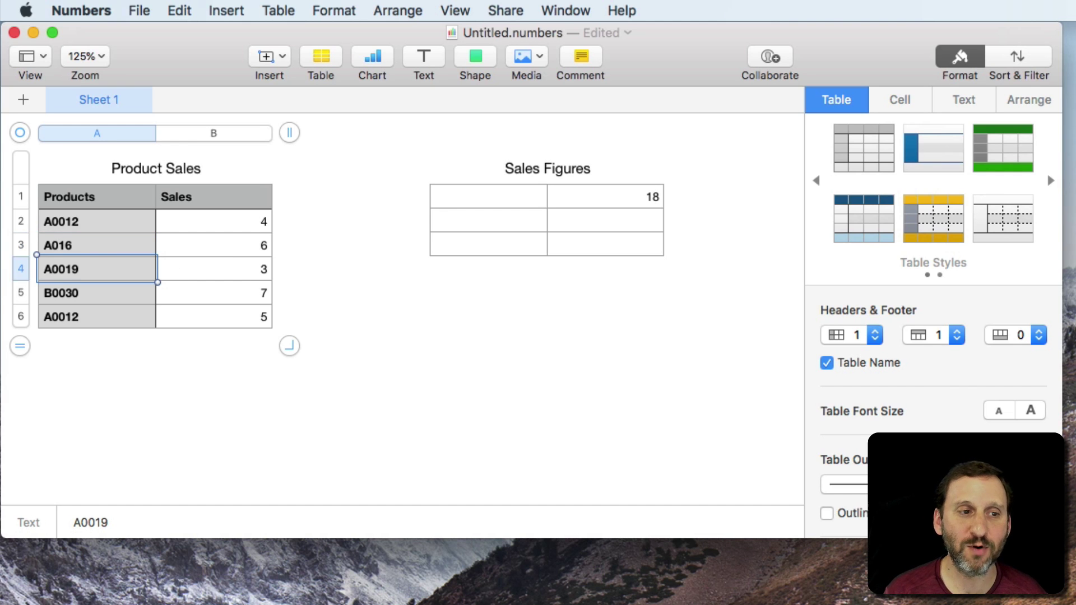
left_click(49, 245)
left_click(52, 245)
type("0")
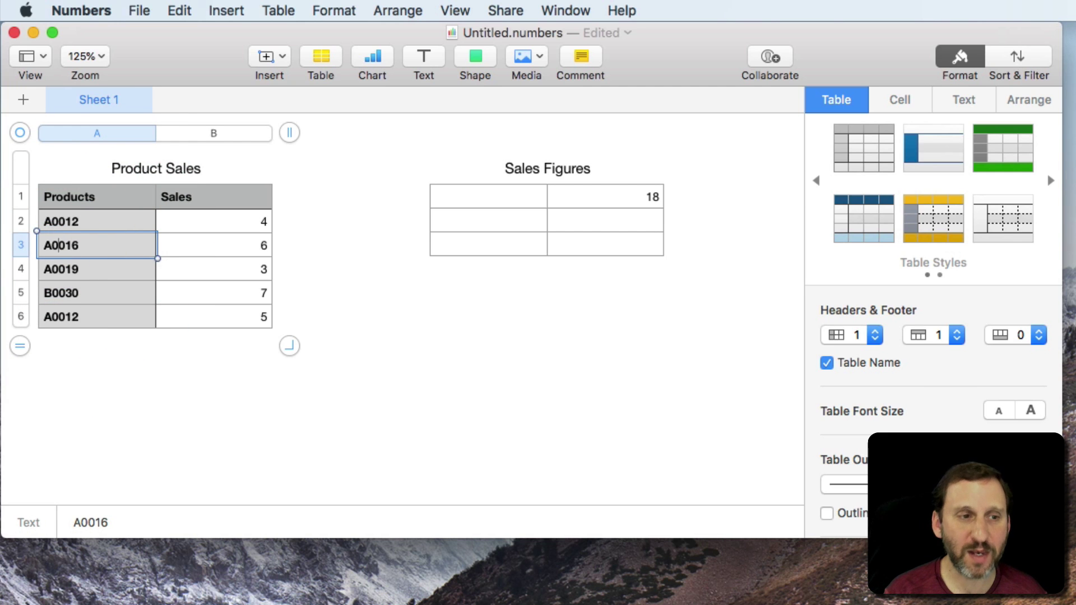
key("Return")
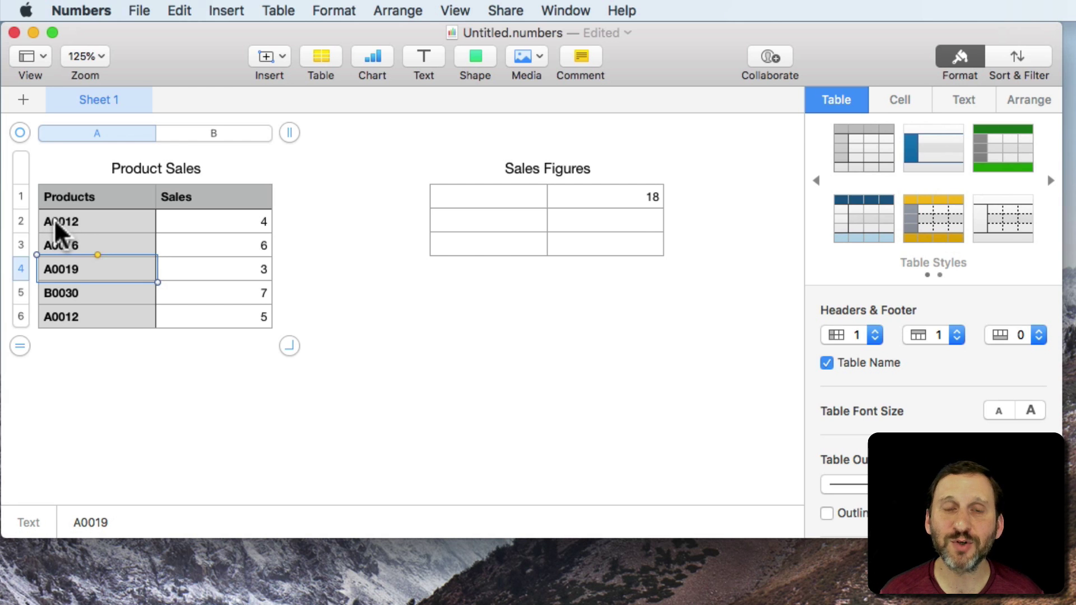
Replace the B1 criterion "A*" with "*Apple*", dropping the result to 0.
double_click(625, 202)
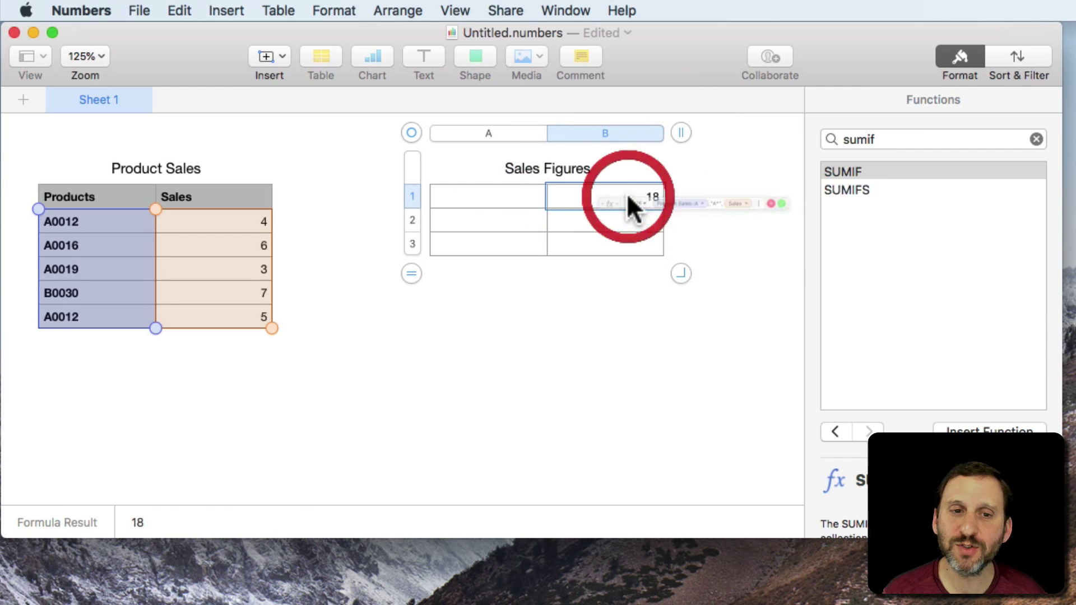
left_click_drag(744, 196, 733, 197)
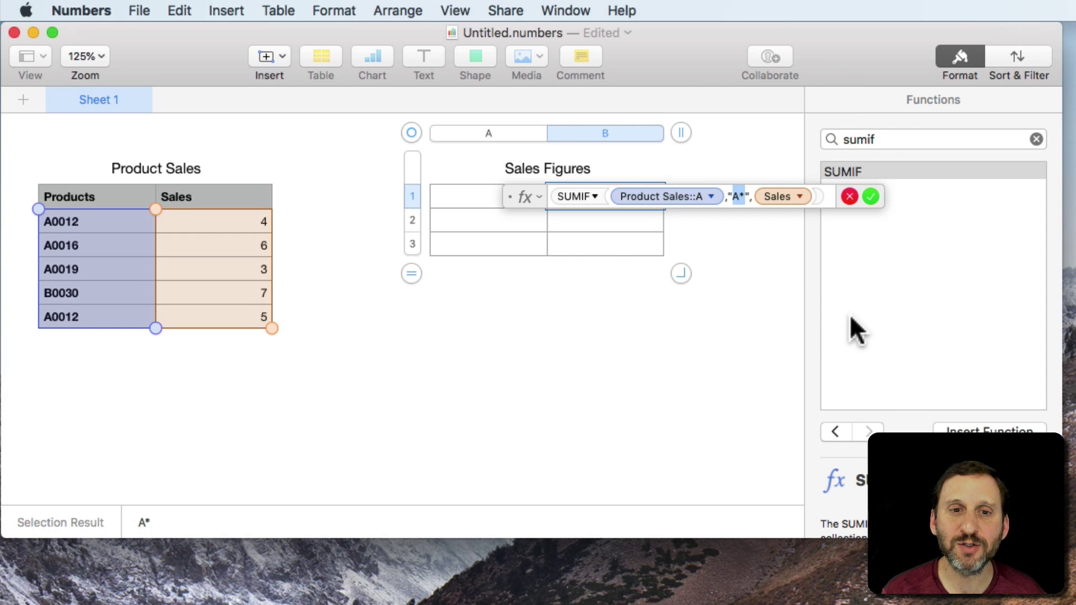
type("*A*")
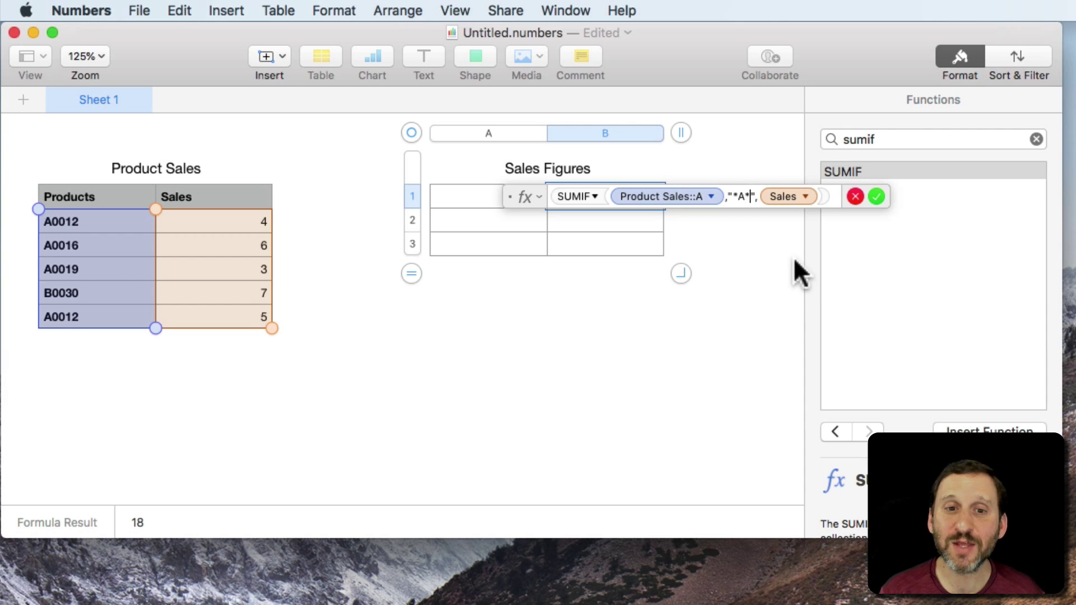
key("Left")
type("pple")
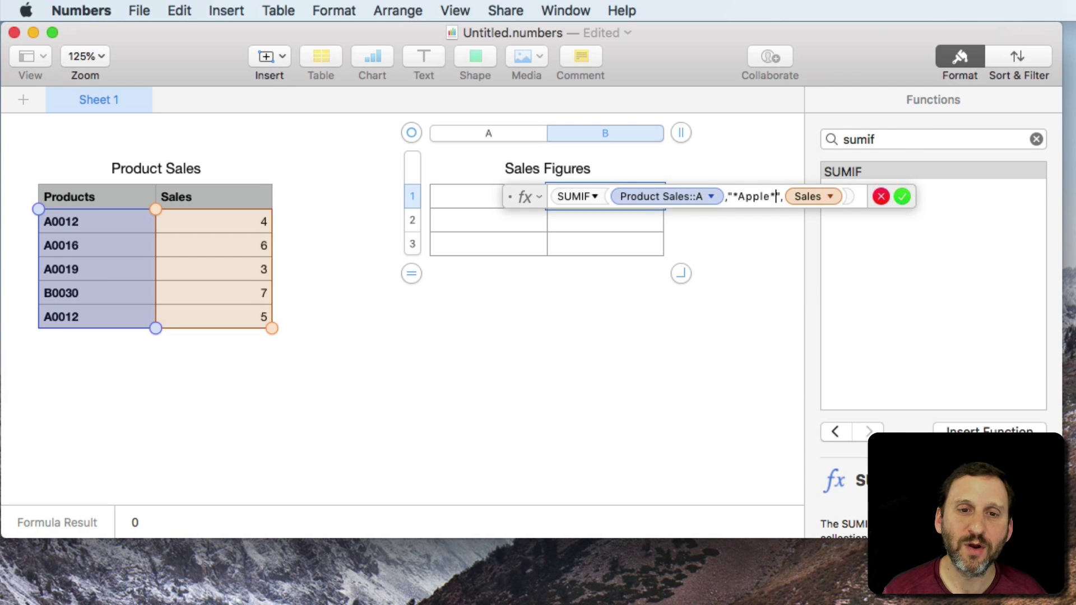
Try "??Test*" and "~*" as B1 criteria, then commit "~?" so B1 shows 0.
key("BackSpace")
key("BackSpace")
key("BackSpace")
key("BackSpace")
key("BackSpace")
key("BackSpace")
key("BackSpace")
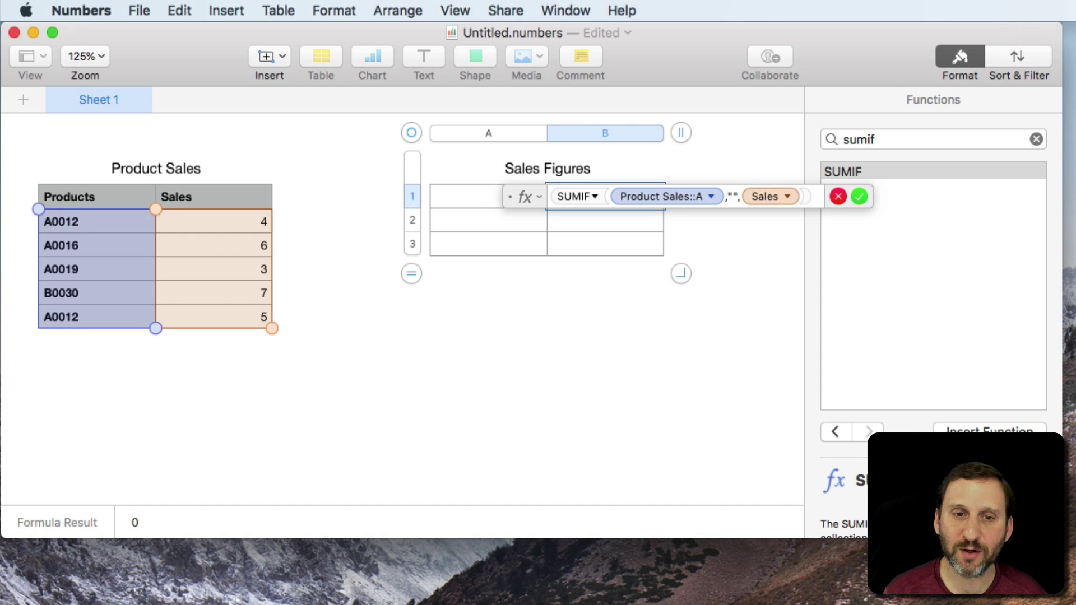
type("??")
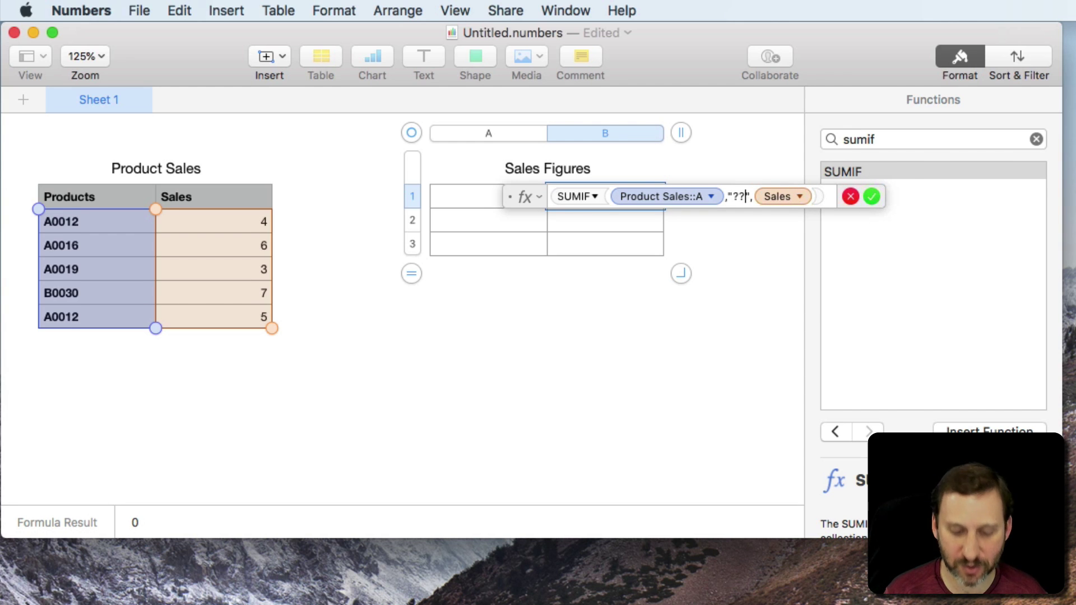
type("Test")
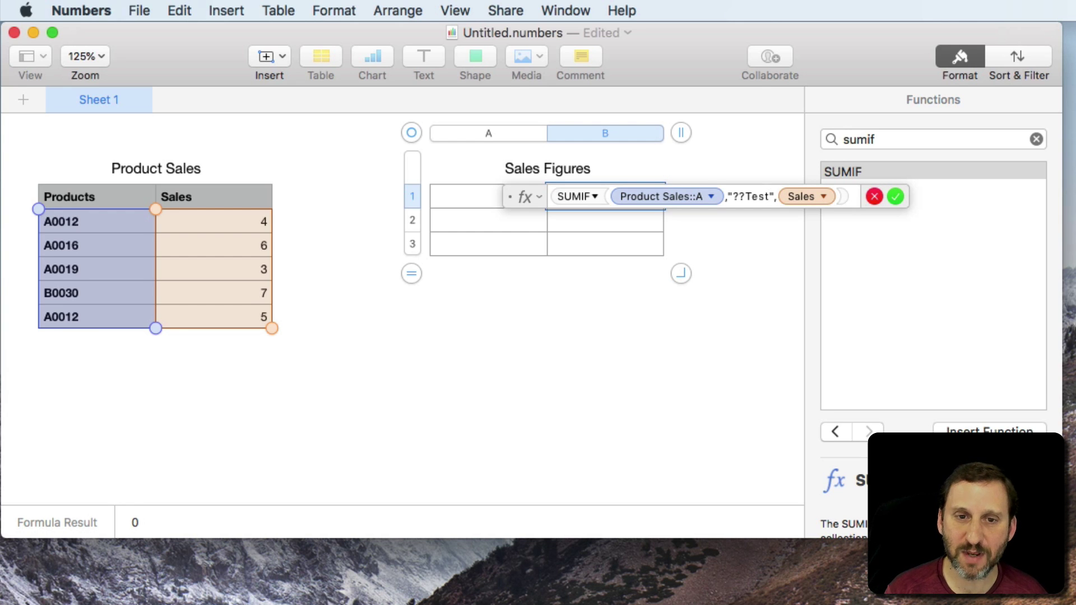
type("*")
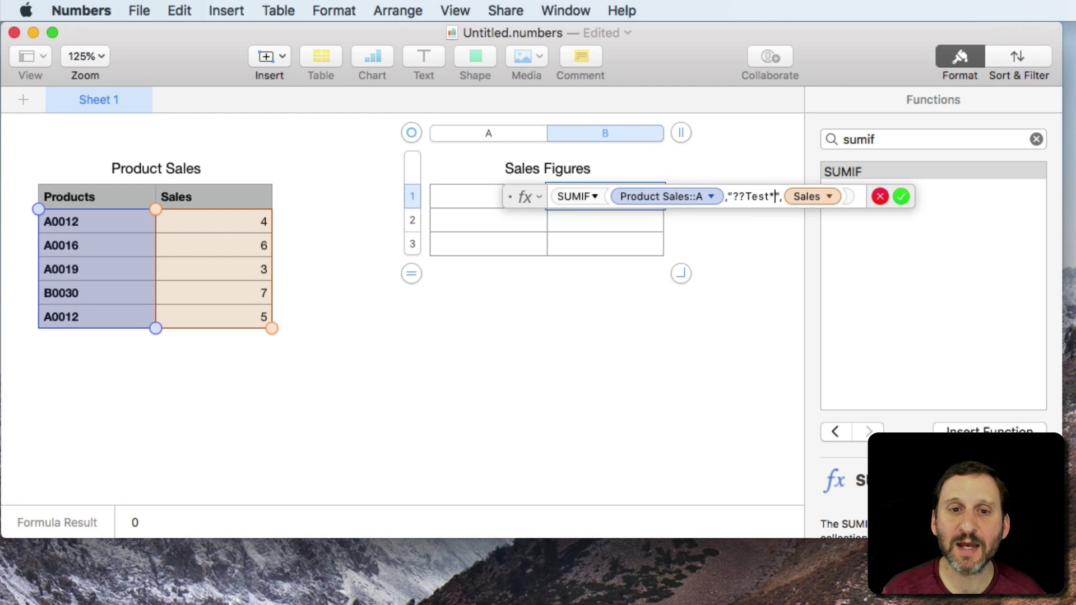
key("BackSpace")
key("BackSpace")
key("BackSpace")
key("BackSpace")
key("BackSpace")
key("BackSpace")
key("BackSpace")
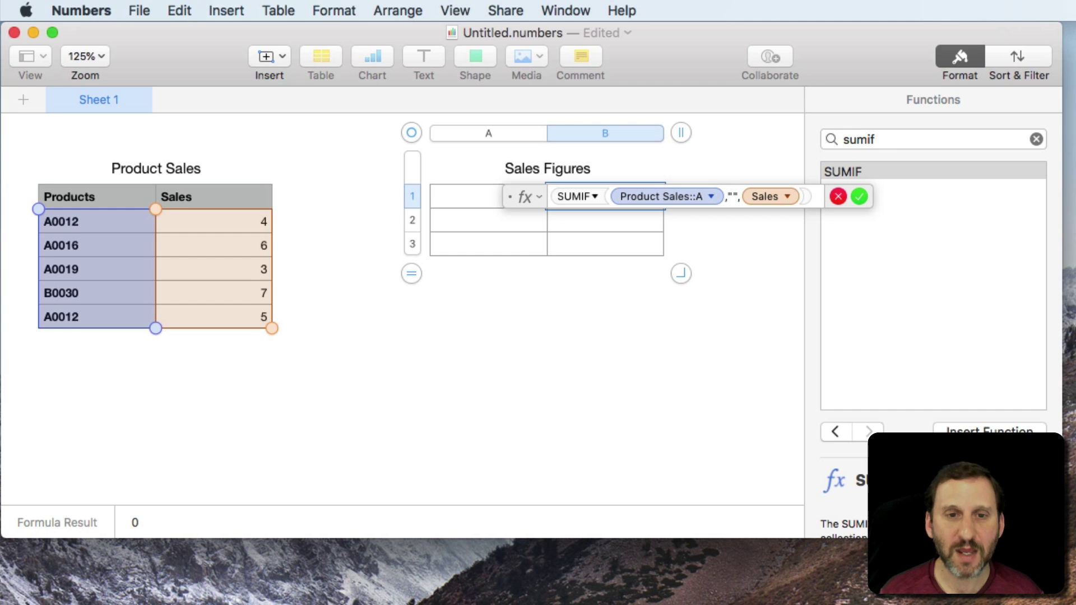
type("~")
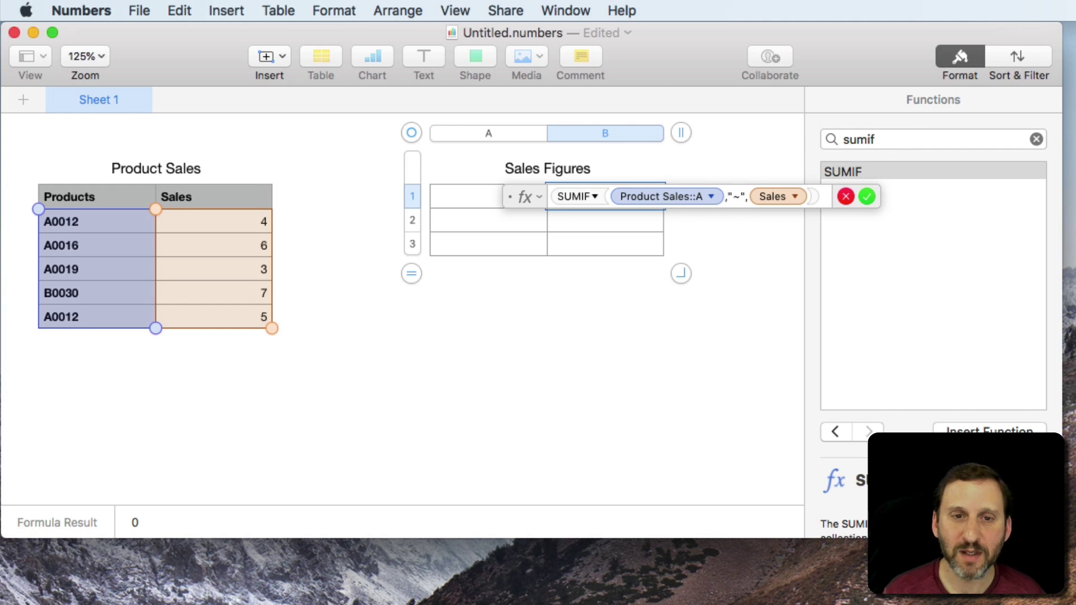
type("*")
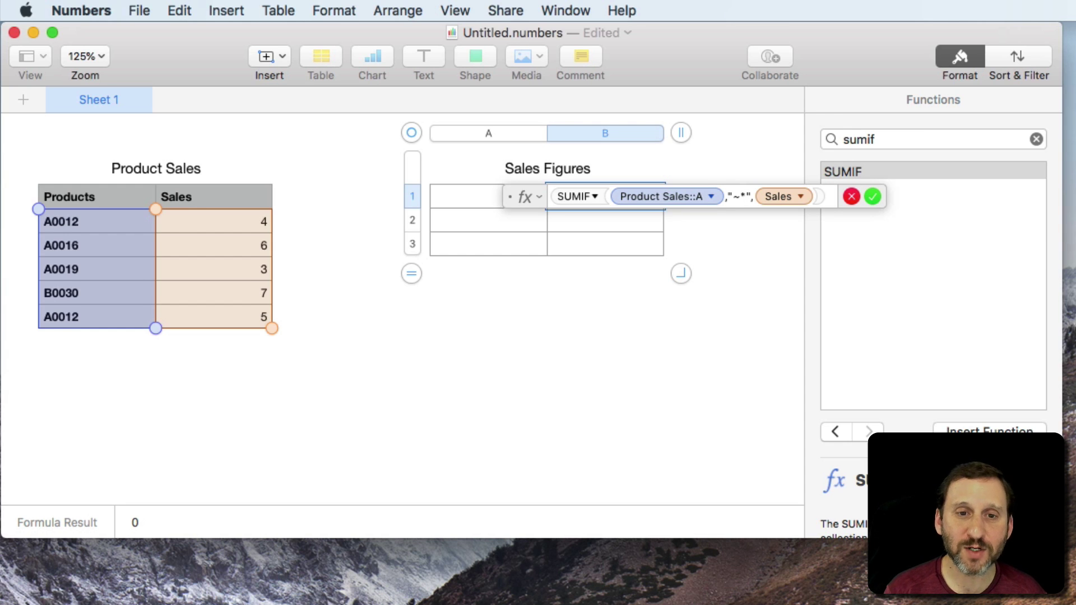
key("BackSpace")
type("?")
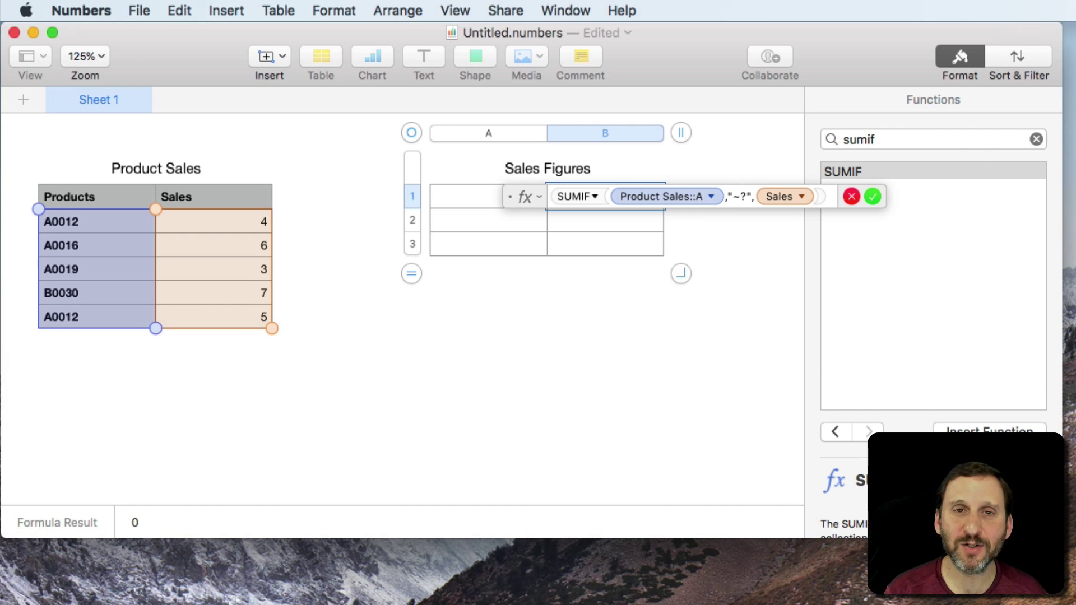
key("Return")
left_click(481, 194)
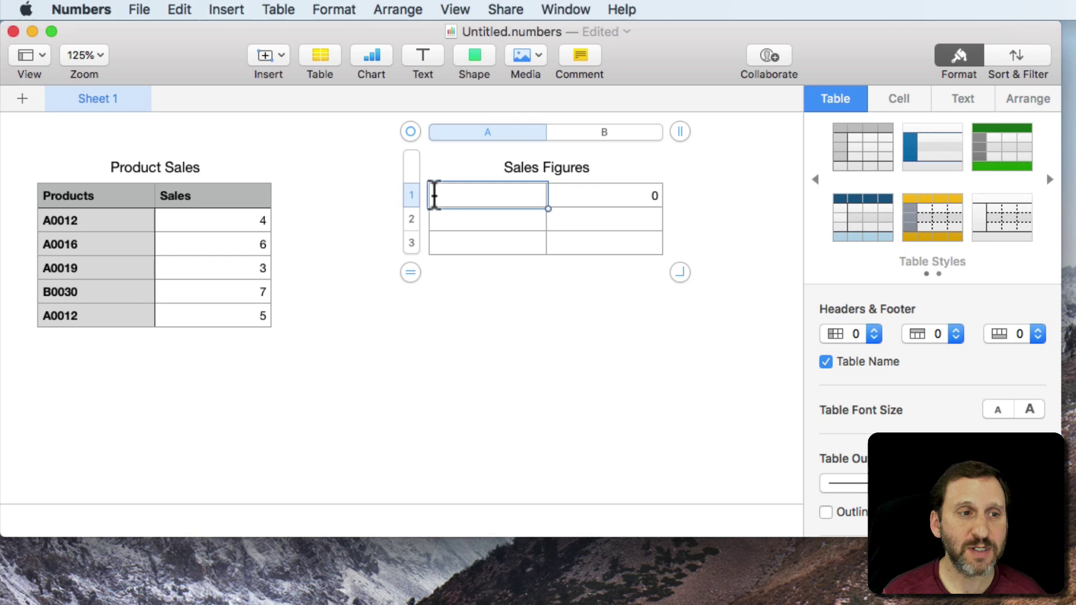
Label cells A1 and A2 of Sales Figures with A and B.
type("A")
key("Return")
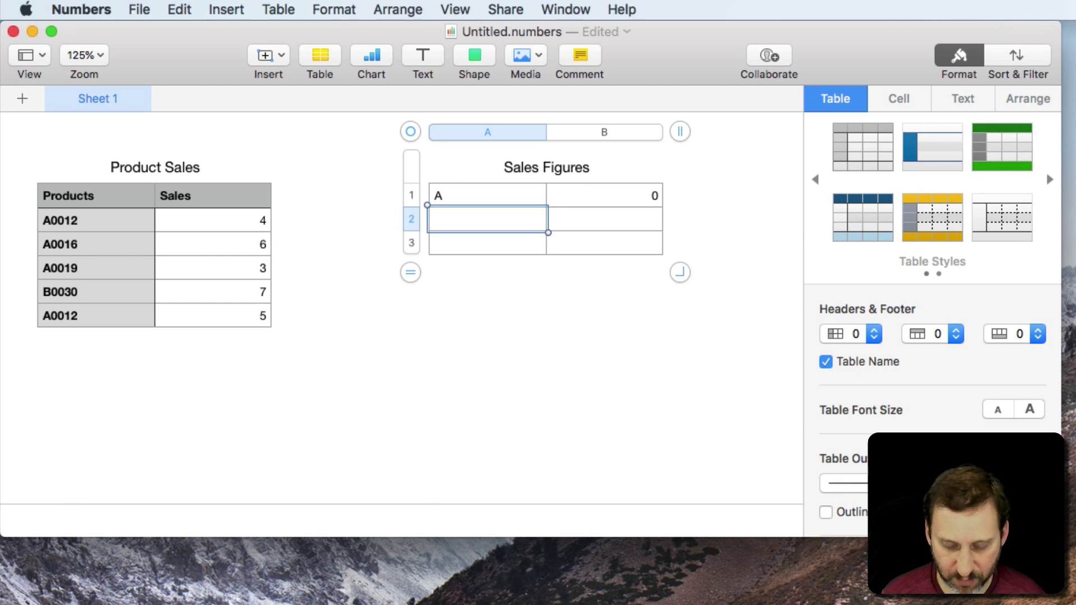
type("B")
key("Tab")
Enter =SUMIF(Product Sales column A, A1&"*", Sales) in B1, giving 18.
key("Up")
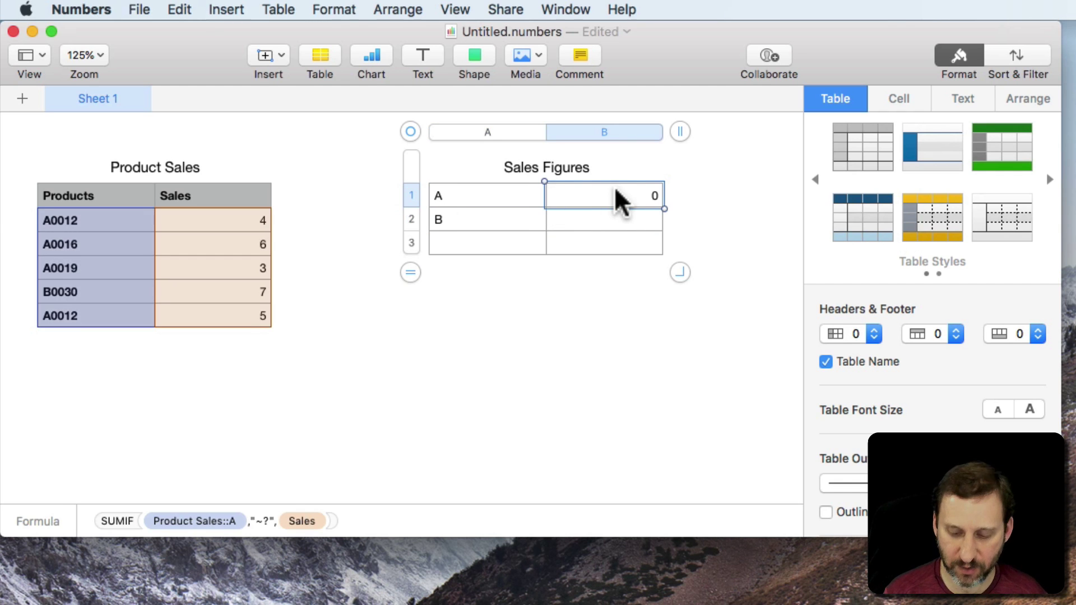
key("equal")
type("SUMIF")
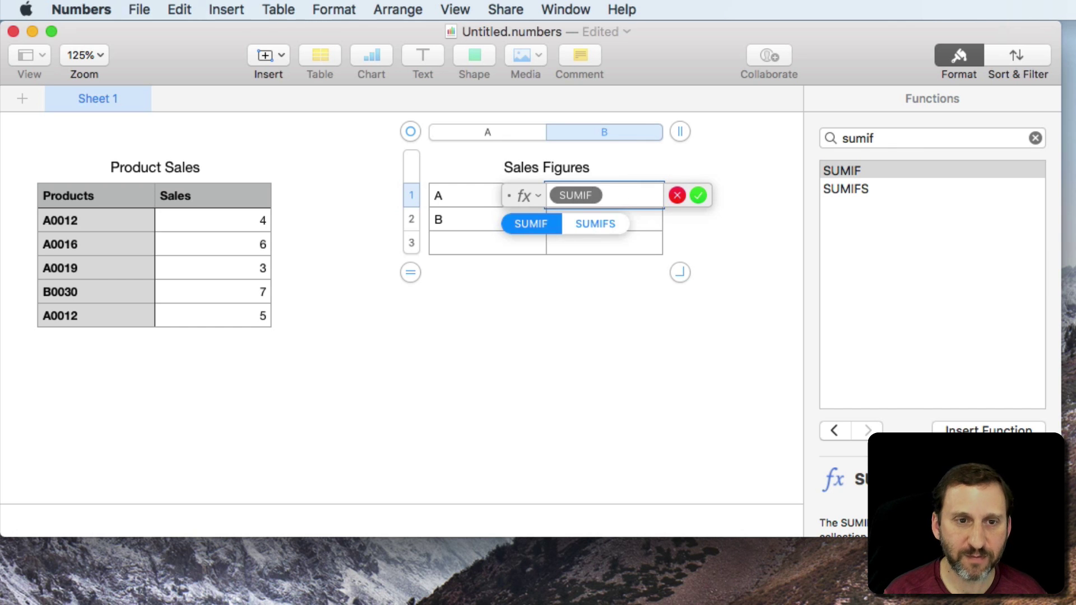
key("Return")
mouse_move(109, 170)
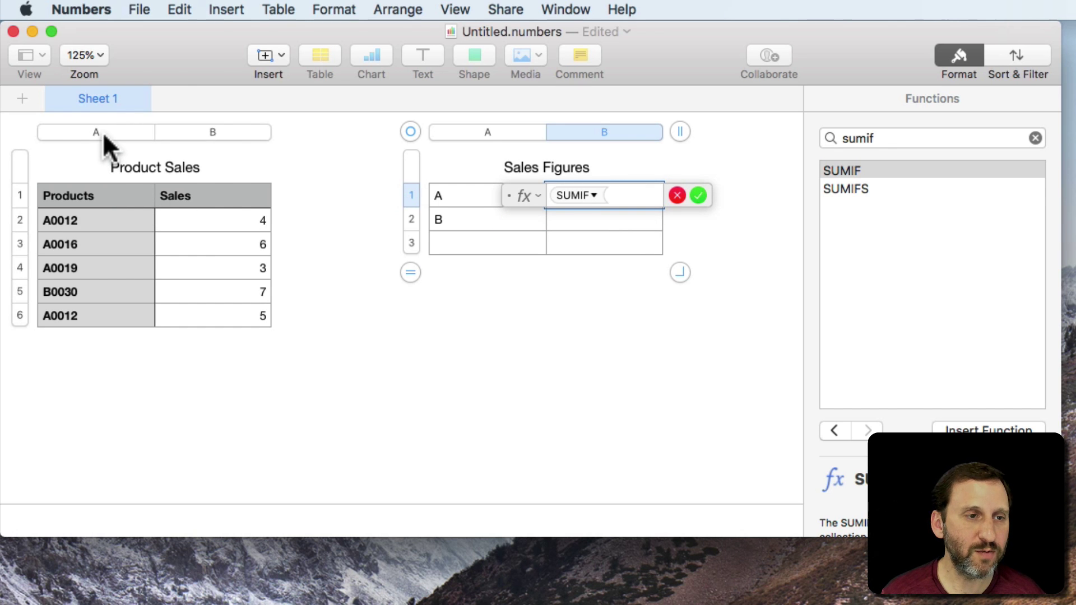
left_click(103, 132)
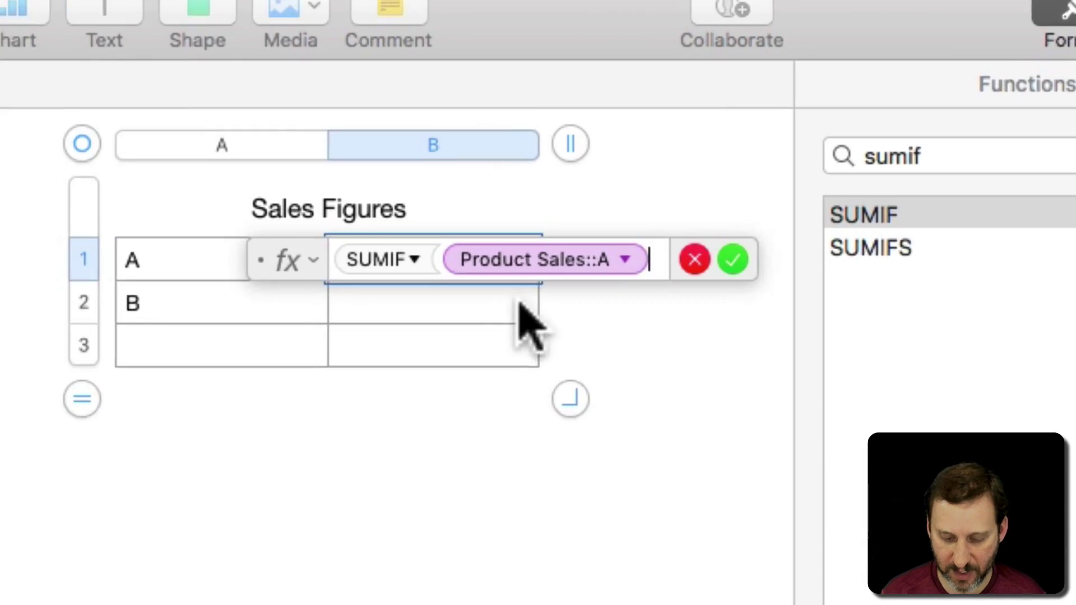
type(",")
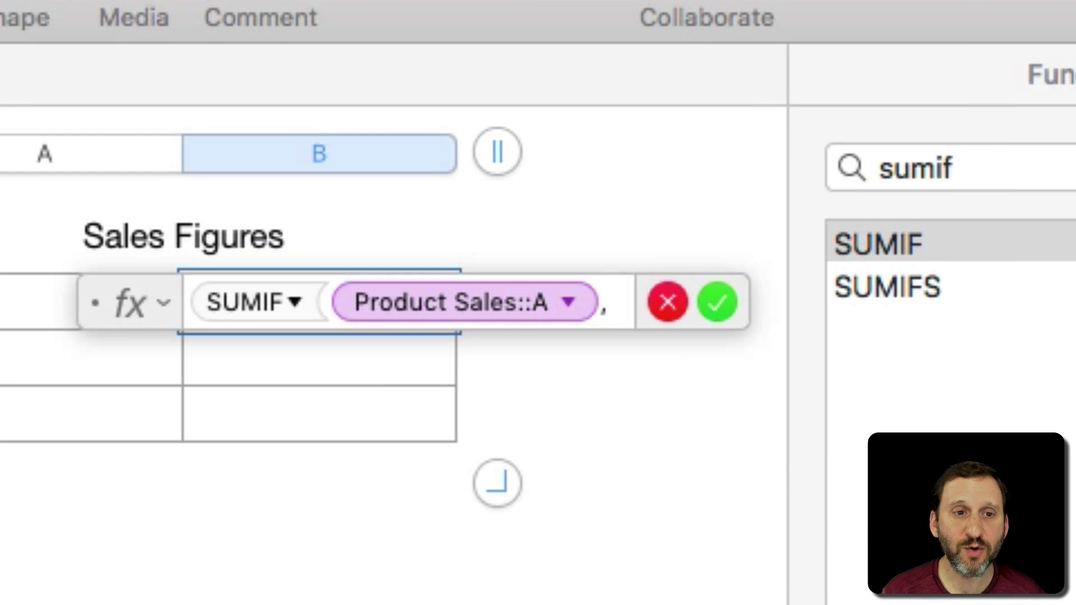
left_click(6, 307)
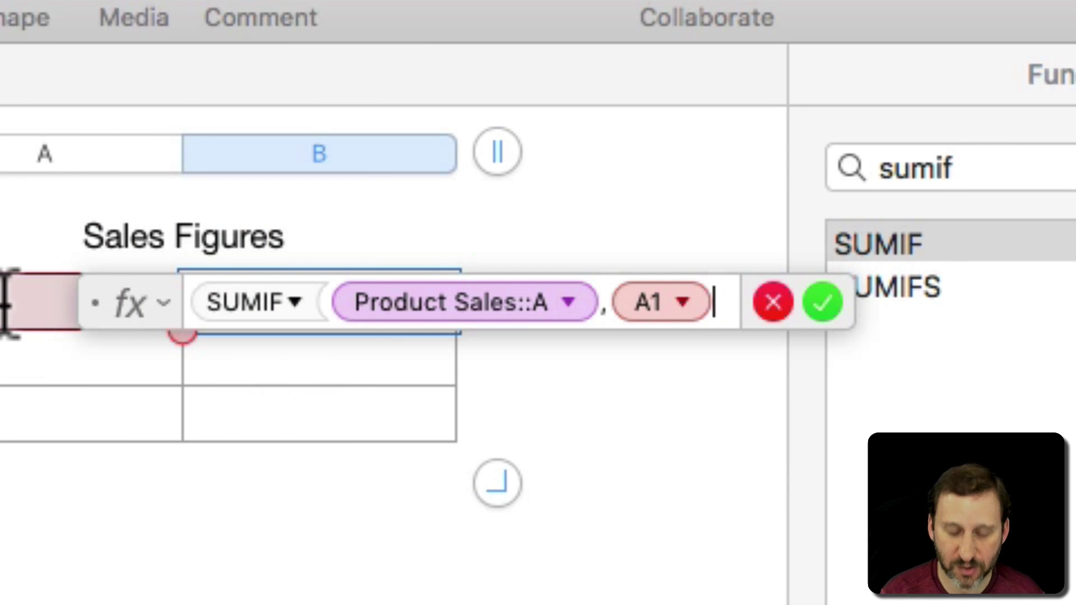
type("&")
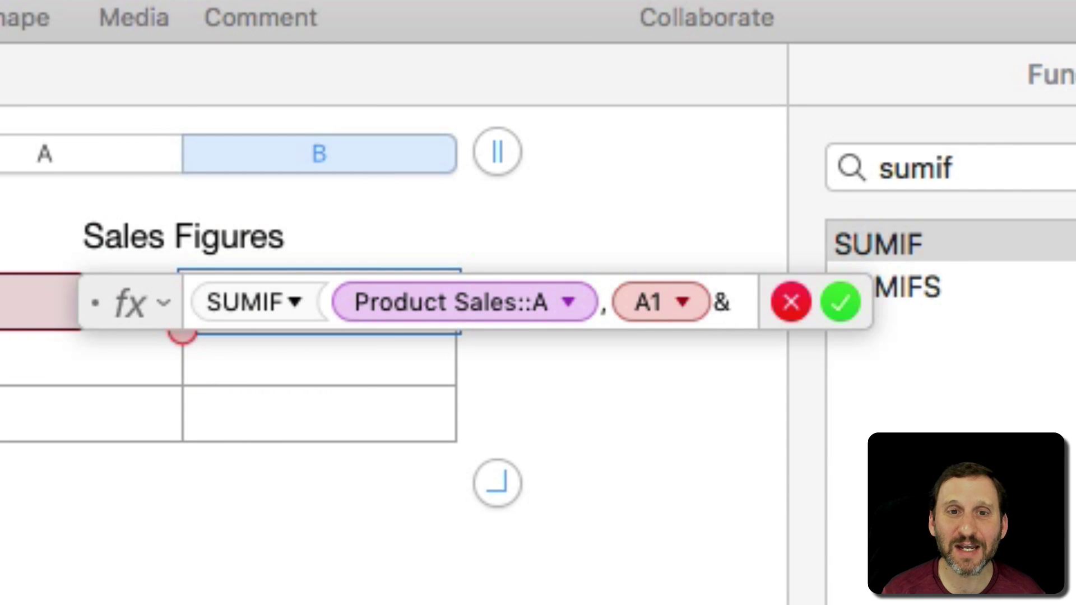
type("\"")
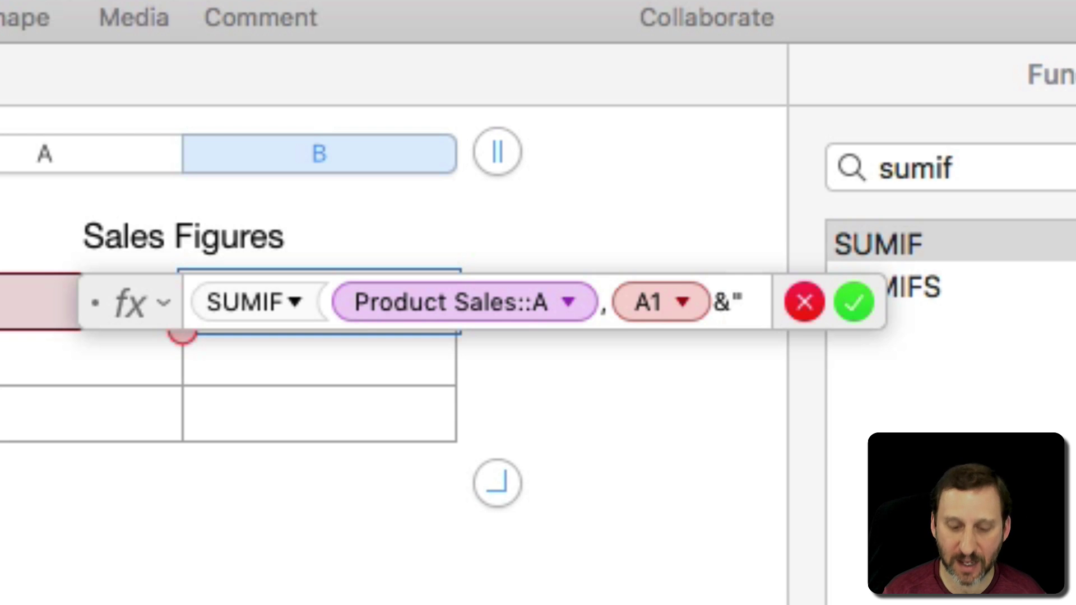
type("*\"")
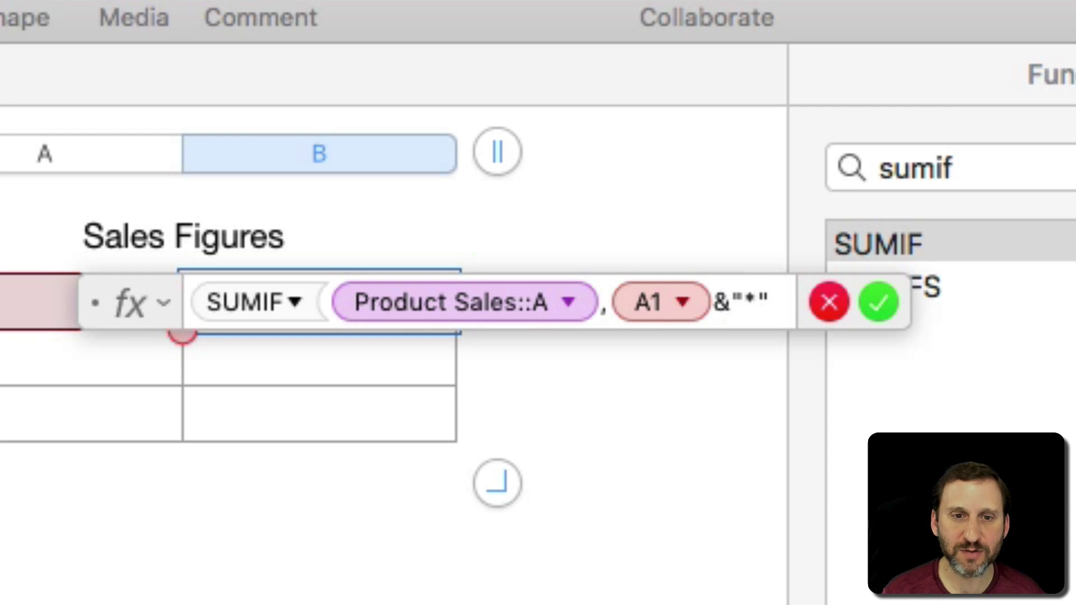
type(",")
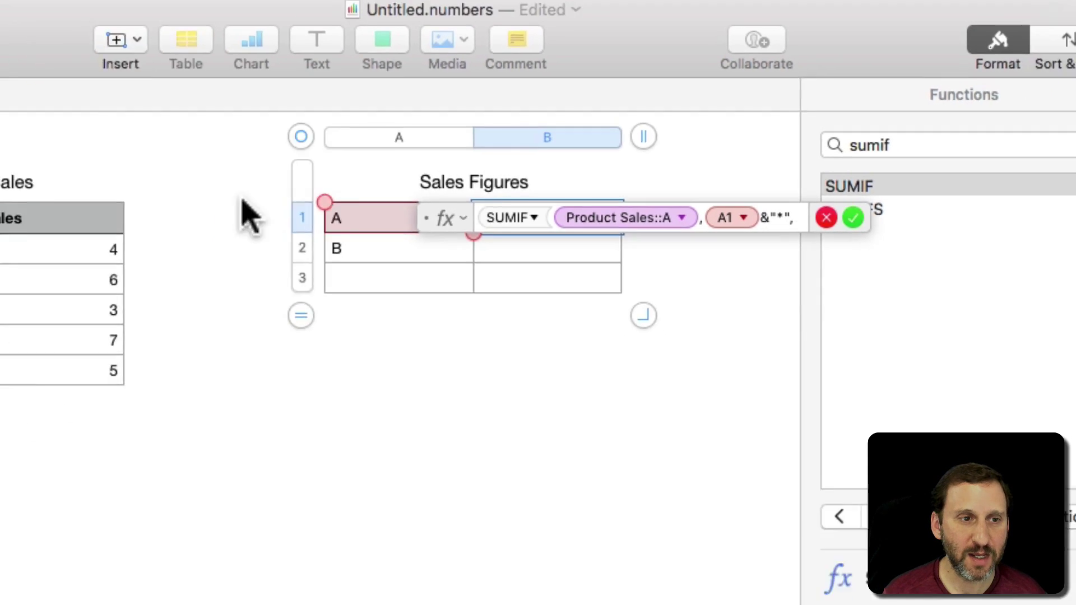
left_click(199, 132)
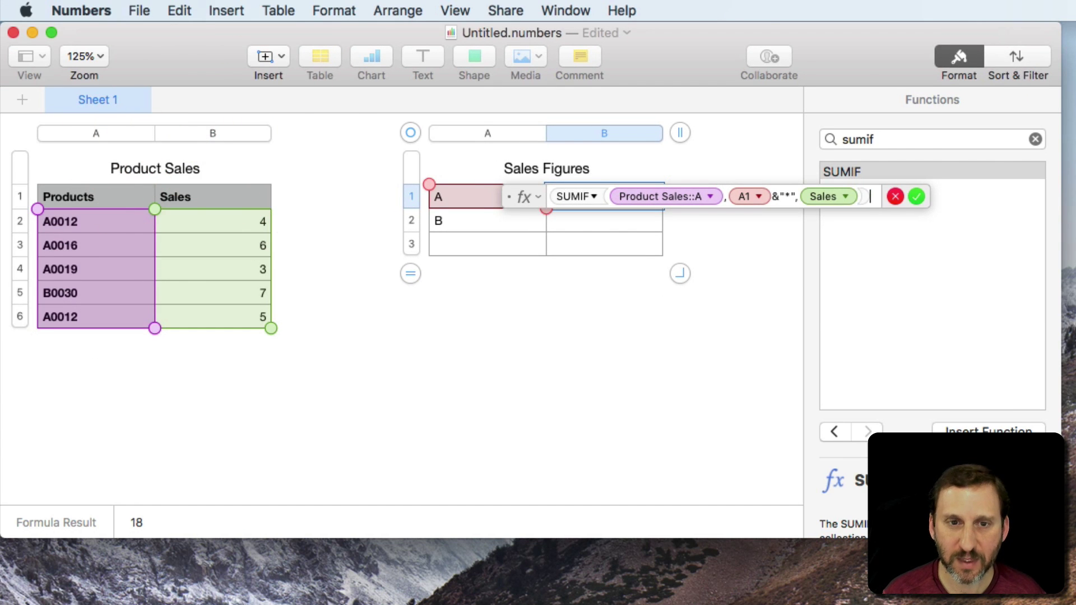
key("Return")
Copy the B1 formula into B2 so it references A2 and shows 7.
key("Up")
key("super+c")
key("Down")
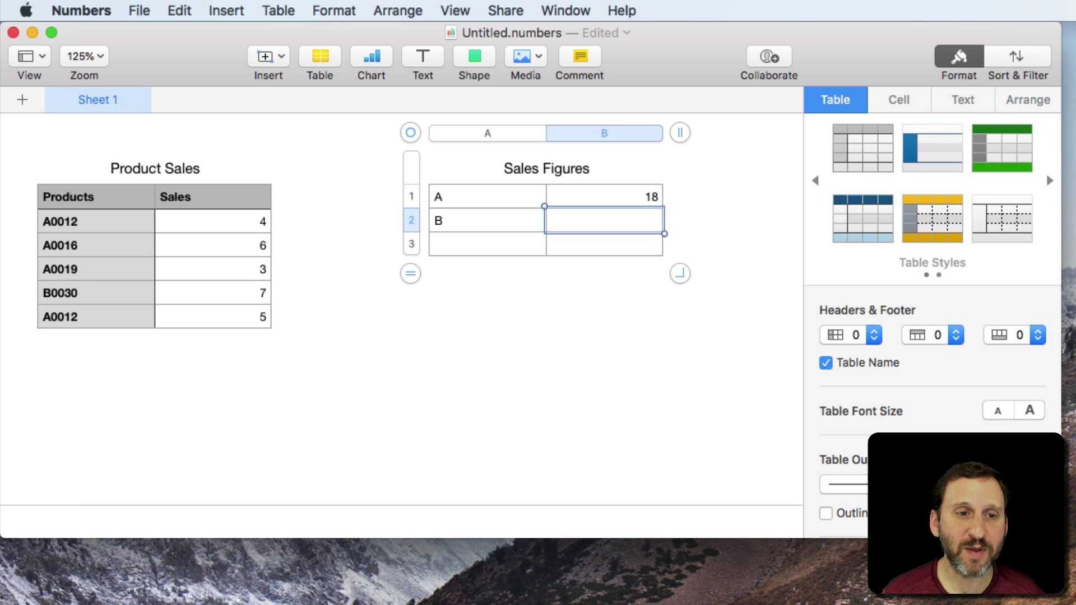
key("super+v")
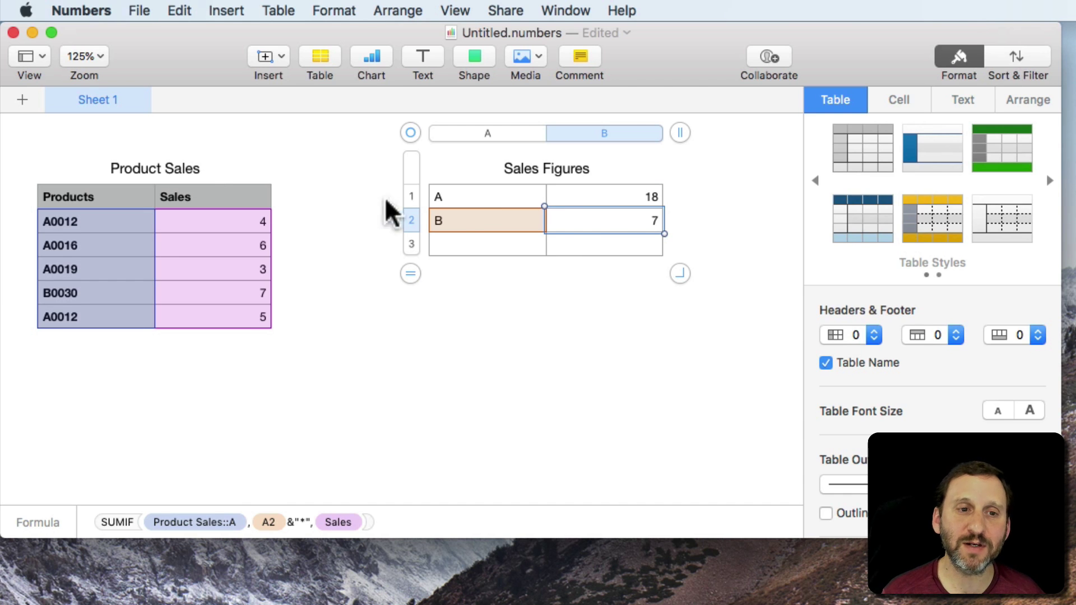
left_click(603, 198)
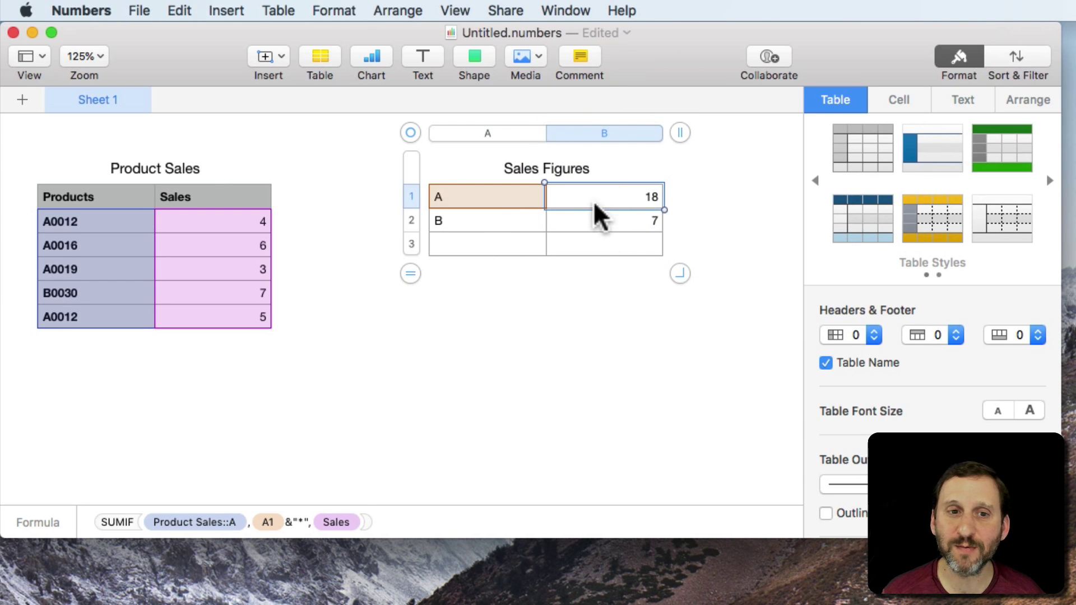
left_click(608, 217)
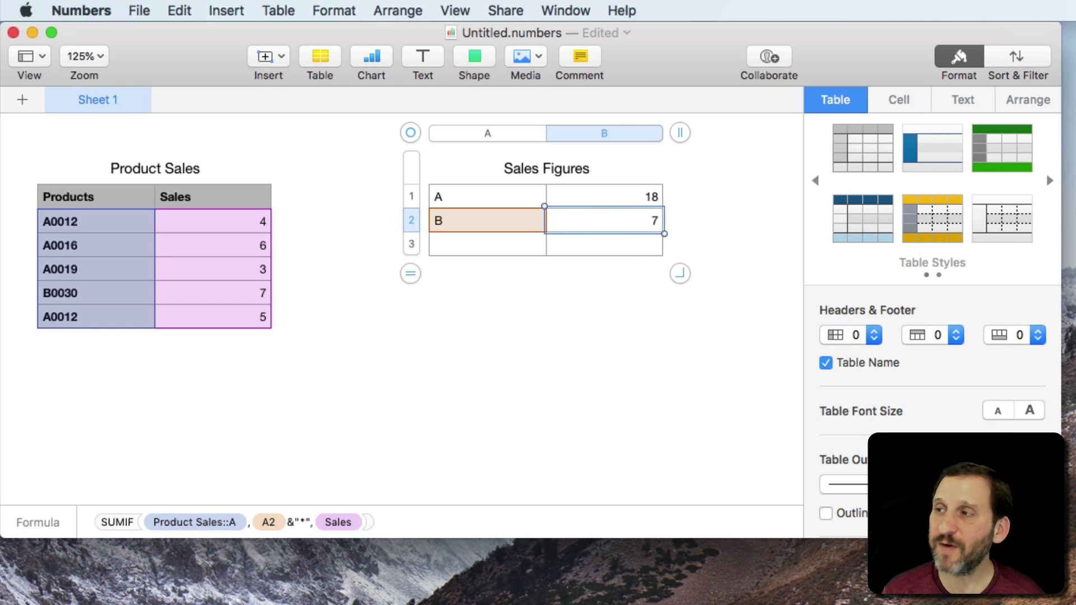
Reposition the wildcard Help window and scroll through its table of wildcard-capable functions.
left_click_drag(721, 89, 524, 60)
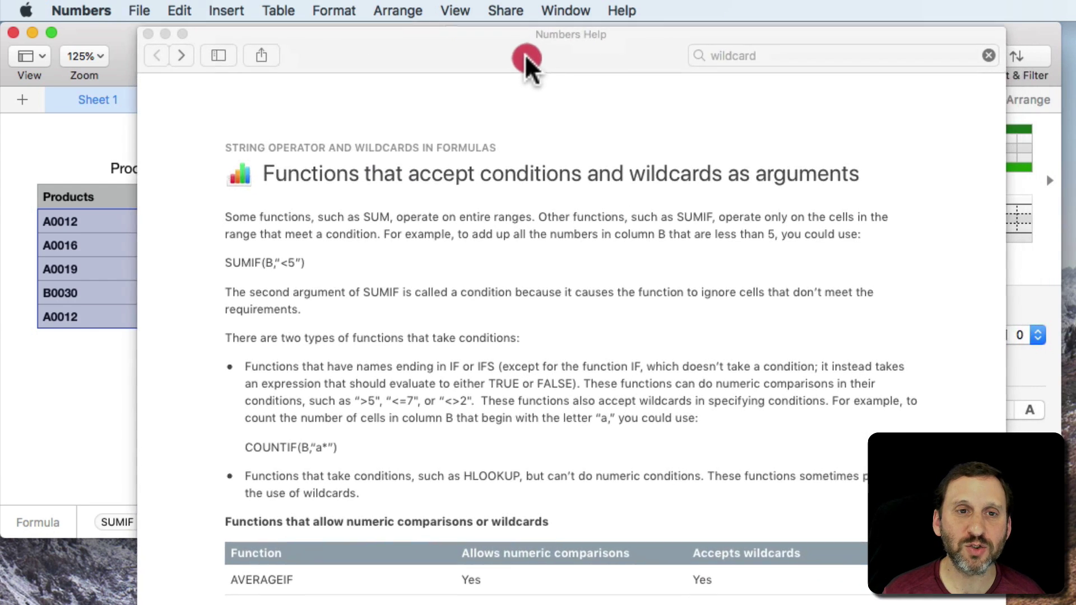
left_click(639, 10)
left_click(641, 10)
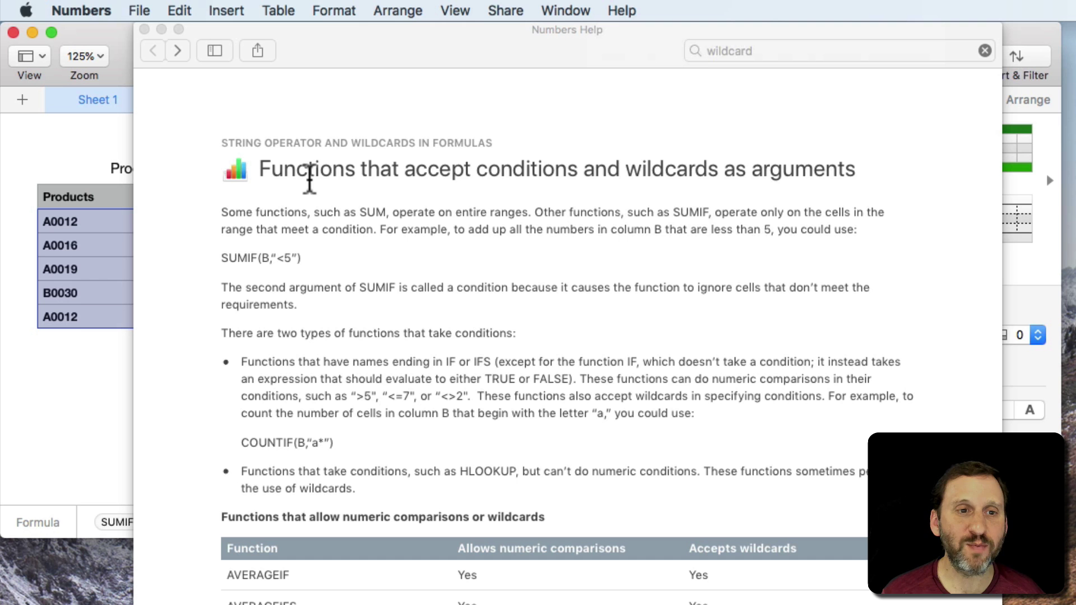
scroll(421, 409, "down", 5)
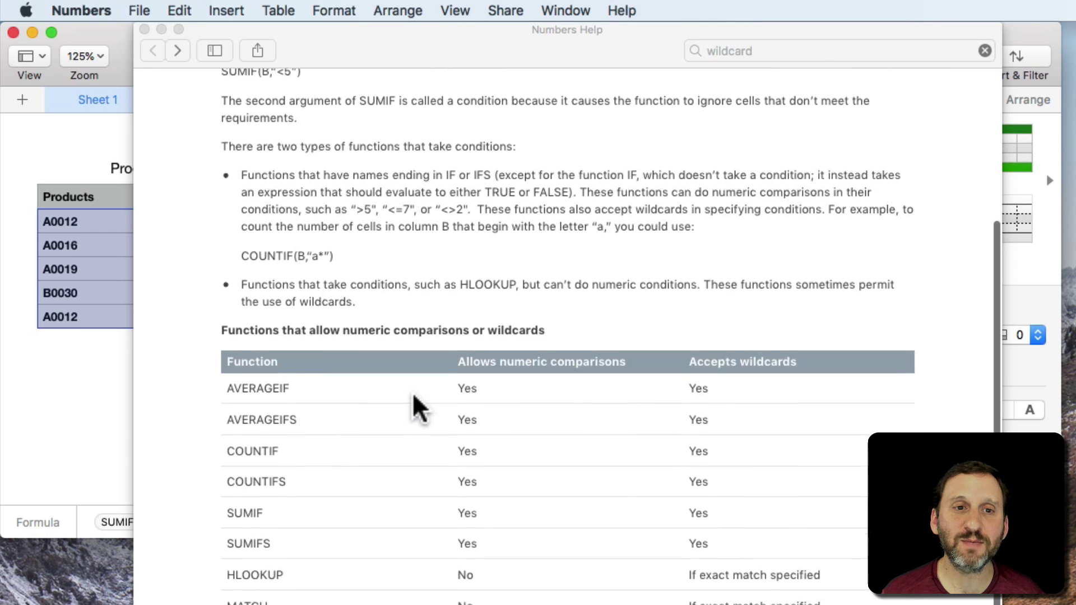
scroll(421, 409, "up", 5)
scroll(417, 399, "down", 5)
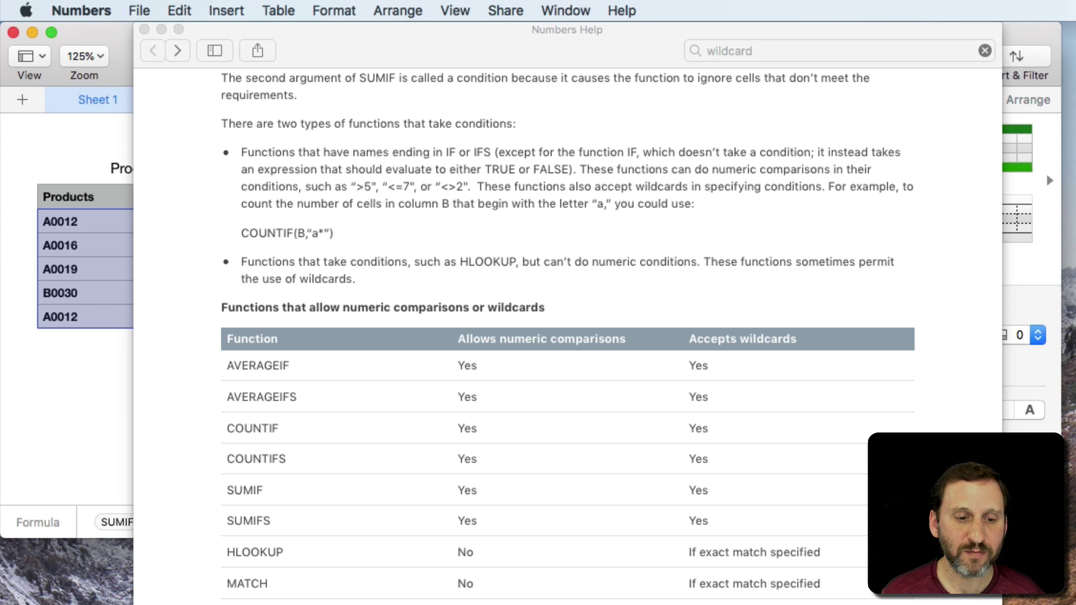
left_click_drag(428, 604, 428, 550)
scroll(432, 440, "down", 5)
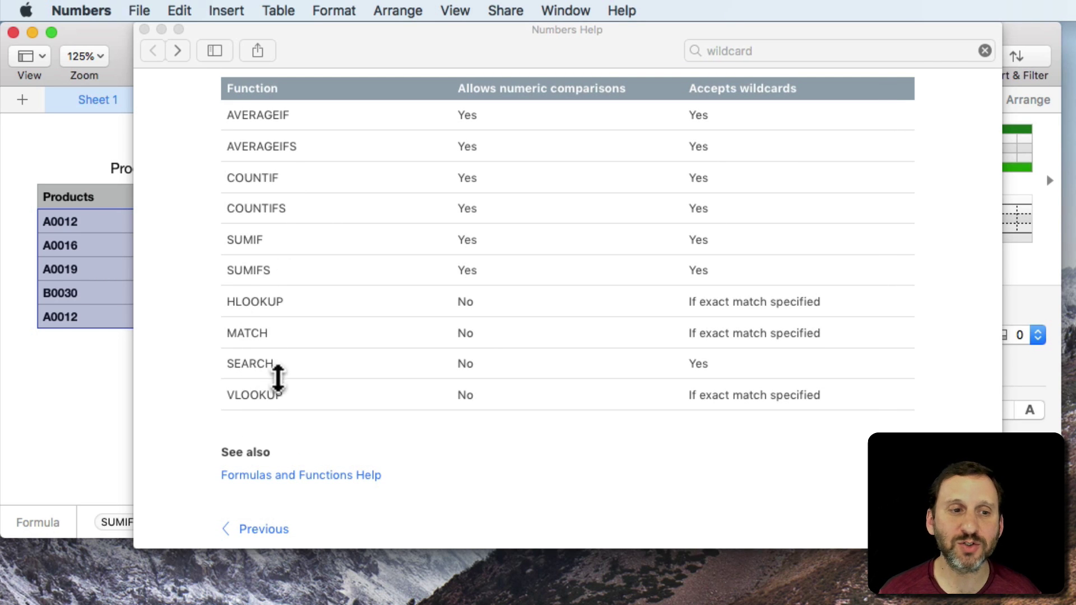
scroll(320, 365, "up", 5)
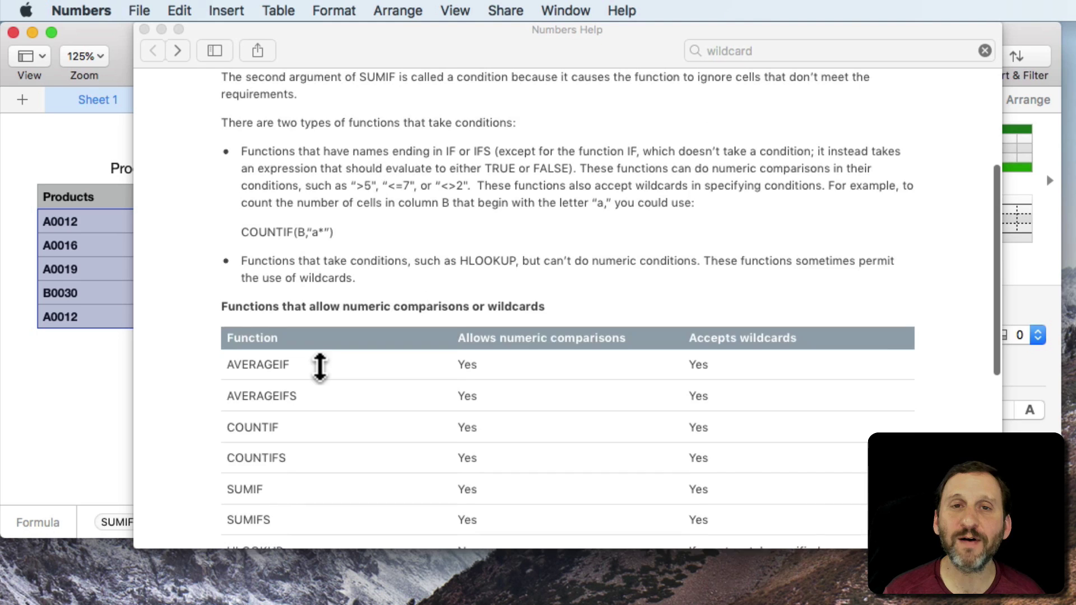